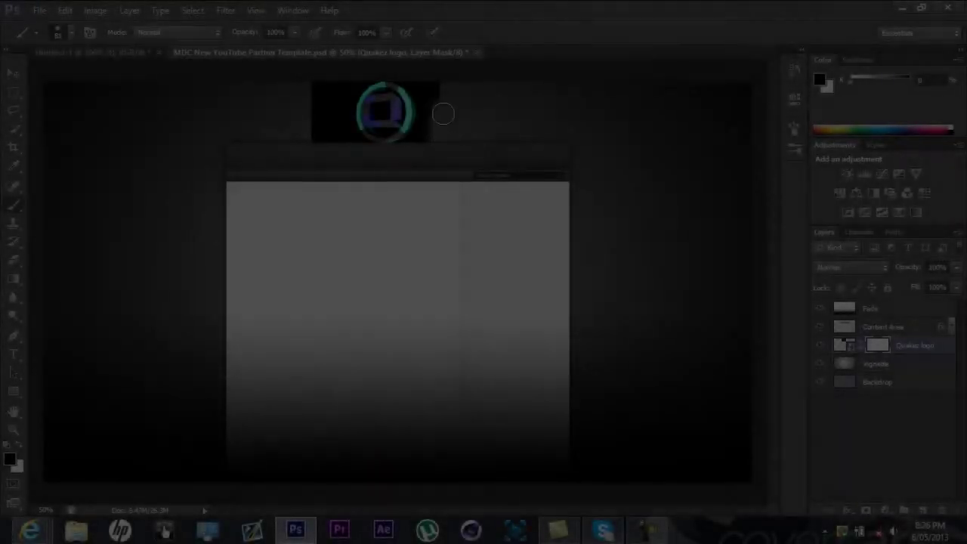
# Paint black on the Quakez logo's layer mask to hide its black box.
pyautogui.moveTo(442, 114)
pyautogui.mouseDown()
pyautogui.moveTo(434, 147)
pyautogui.moveTo(345, 166)
pyautogui.moveTo(343, 80)
pyautogui.mouseUp()
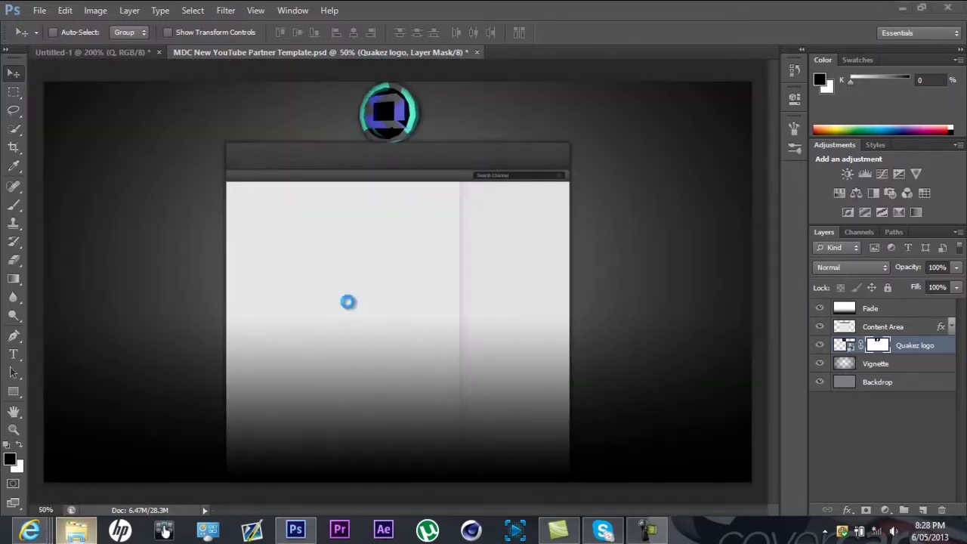
# Open the Faithful GFX Pack PSD from the Documents > Photo editing folders.
pyautogui.click(76, 531)
pyautogui.doubleClick(393, 325)
pyautogui.press('BackSpace')
pyautogui.scroll(-1, 621, 192)
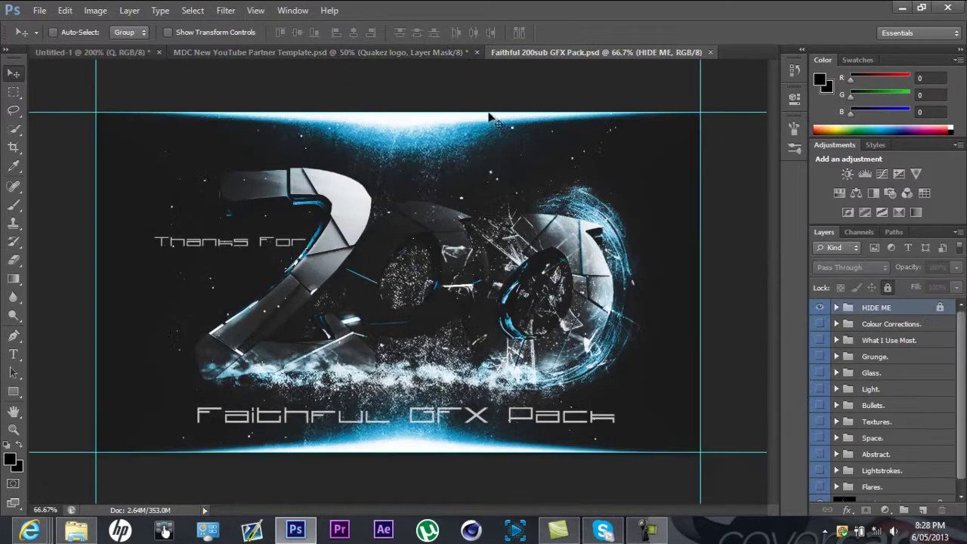
# Browse the Colour Corrections and What I Use Most groups, previewing Faithful texture layers.
pyautogui.click(837, 324)
pyautogui.click(836, 329)
pyautogui.click(820, 401)
pyautogui.click(820, 437)
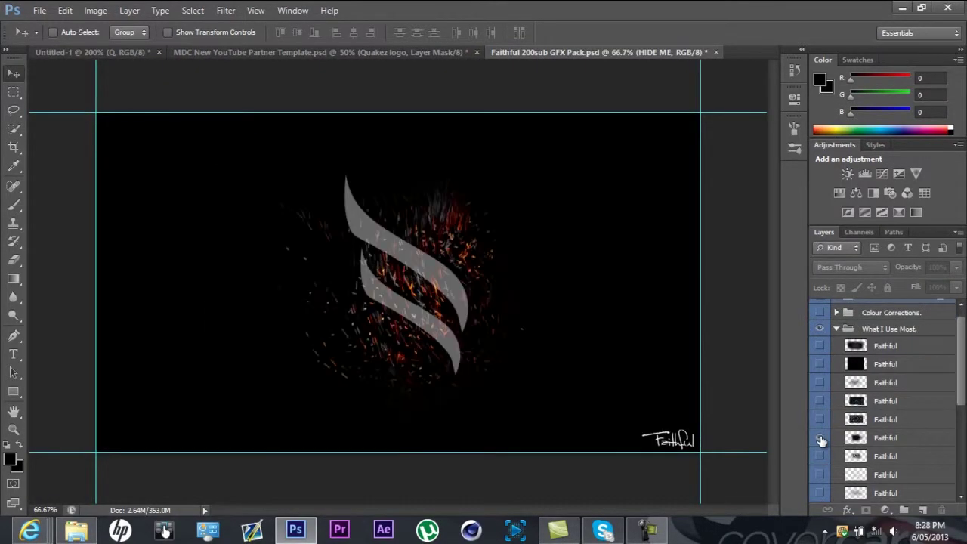
pyautogui.click(820, 456)
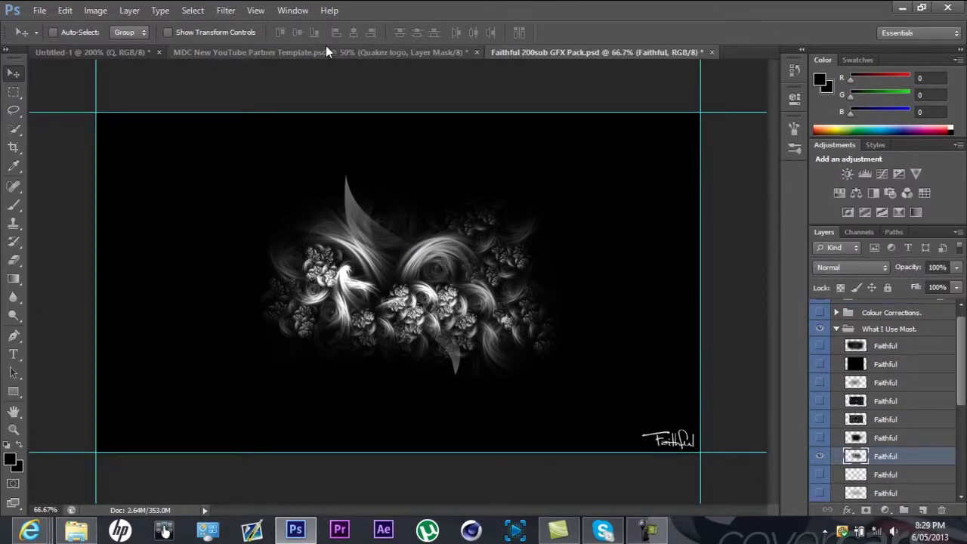
# Close all documents, answering No to saving the GFX pack.
pyautogui.rightClick(551, 50)
pyautogui.click(578, 90)
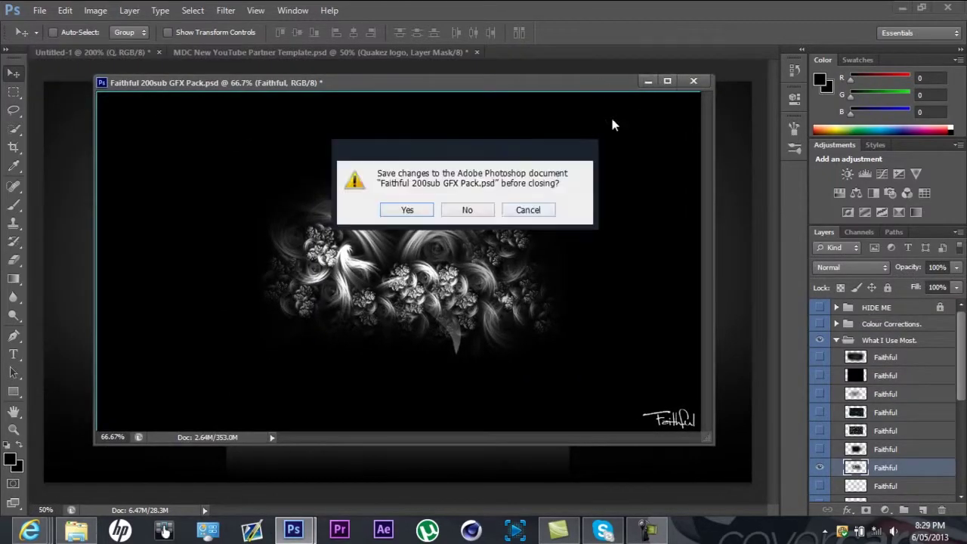
pyautogui.press('n')
pyautogui.press('n')
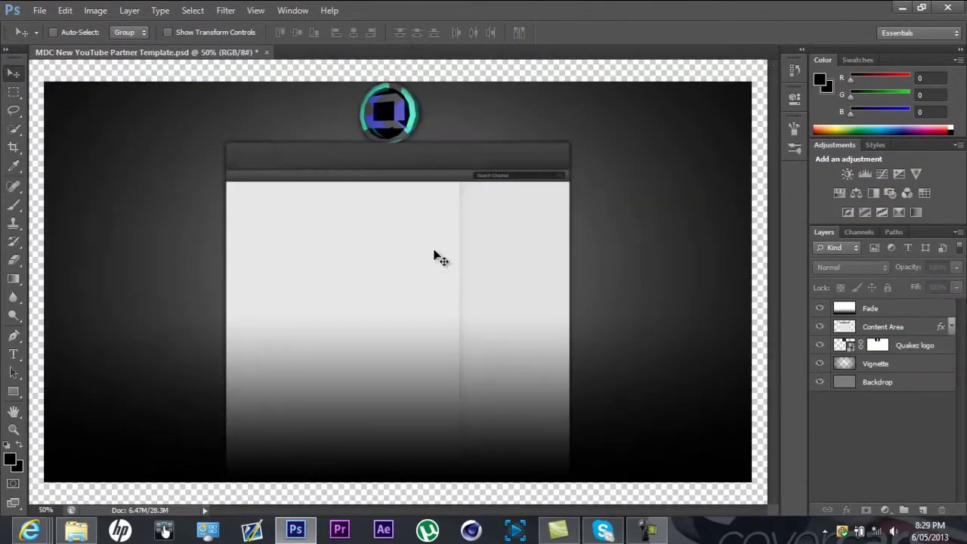
# Browse File Explorer to the Documents > Photo editing > Background effects folder.
pyautogui.click(75, 531)
pyautogui.click(140, 216)
pyautogui.doubleClick(340, 152)
pyautogui.doubleClick(309, 151)
pyautogui.moveTo(468, 61); pyautogui.dragTo(529, 60)
pyautogui.scroll(-3, 557, 370)
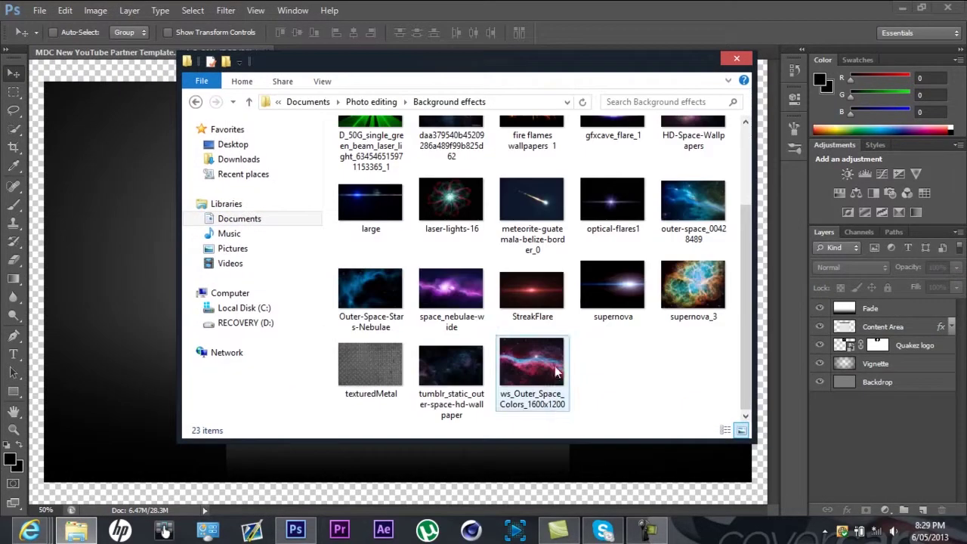
# Place the ws_Outer_Space_Colors nebula into the template and move it just above Backdrop.
pyautogui.moveTo(549, 370); pyautogui.dragTo(192, 368)
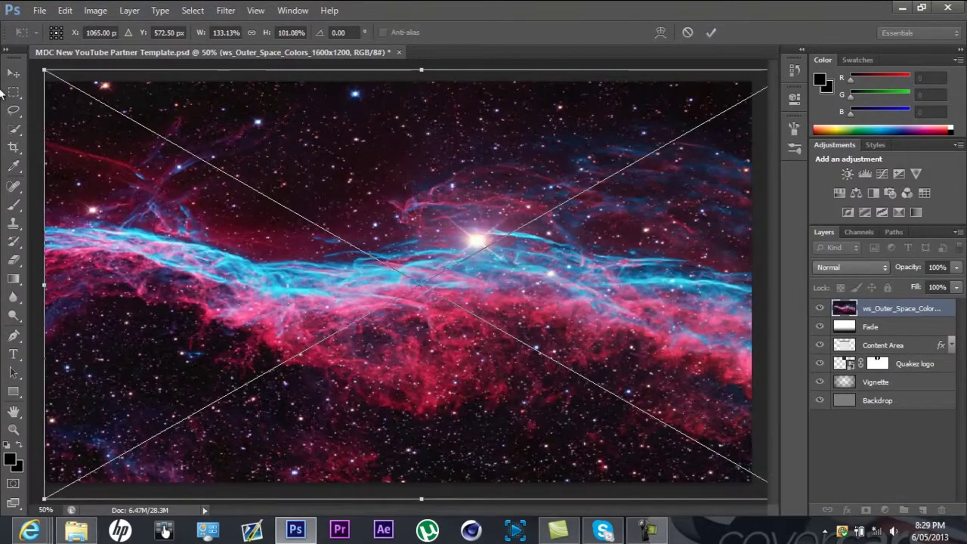
pyautogui.press('Return')
pyautogui.moveTo(899, 308)
pyautogui.mouseDown()
pyautogui.moveTo(889, 344)
pyautogui.moveTo(896, 393)
pyautogui.mouseUp()
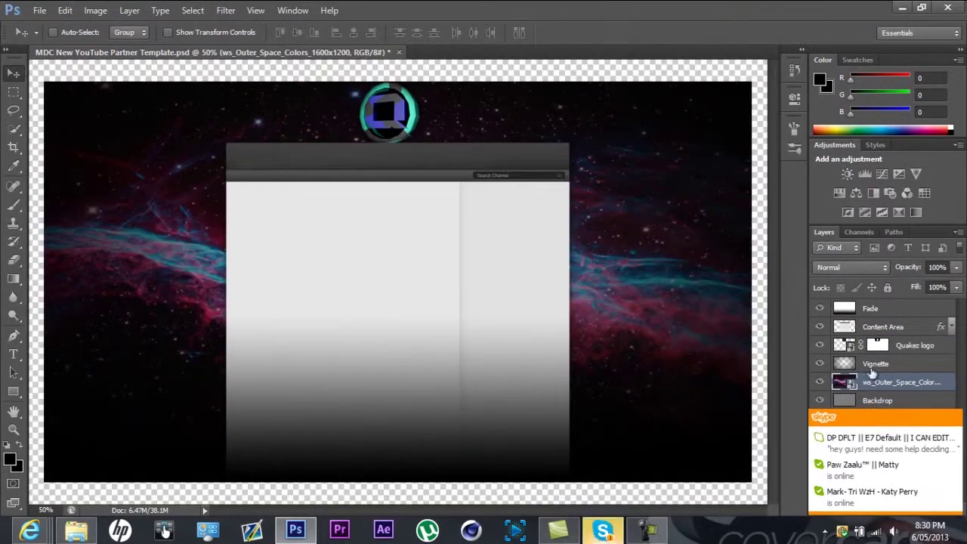
pyautogui.keyDown('ctrl'); pyautogui.click(389, 112); pyautogui.keyUp('ctrl')
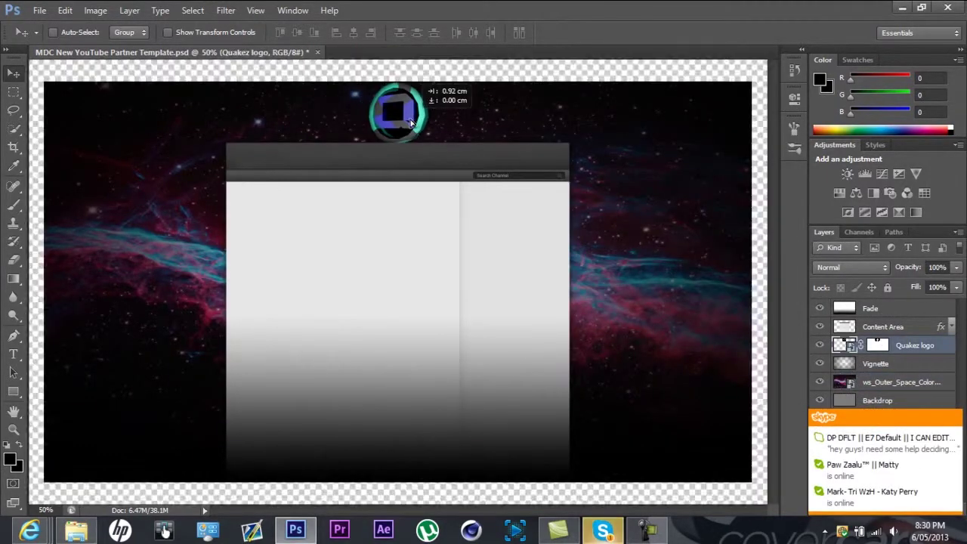
# Reply 'ba' to a contact in the Skype chat.
pyautogui.click(602, 529)
pyautogui.click(194, 263)
pyautogui.scroll(5, 289, 161)
pyautogui.click(227, 250)
pyautogui.click(555, 473)
pyautogui.write('back doing speed')
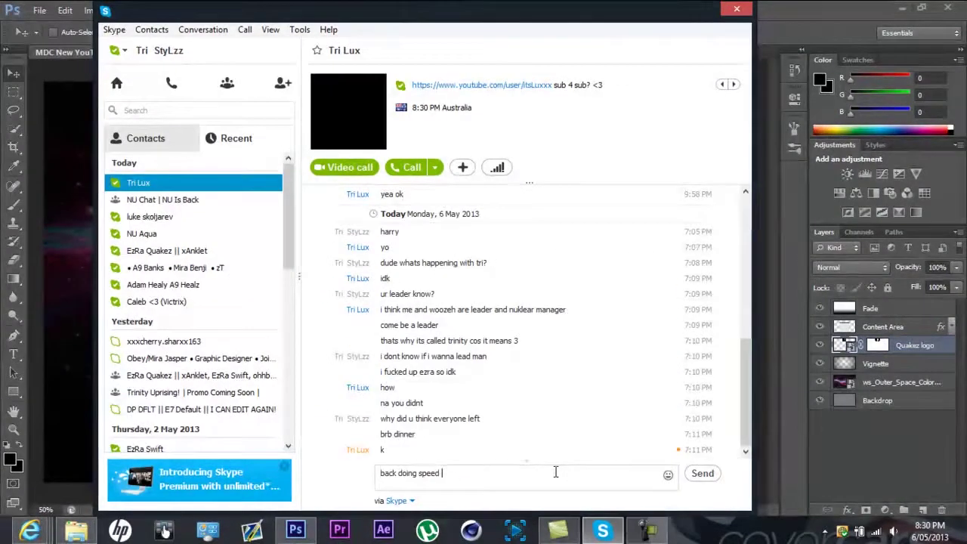
pyautogui.hotkey('alt', 'Tab')
pyautogui.scroll(2, 529, 288)
# Place the HD-Space-Wallpapers purple galaxy image and give it a layer mask.
pyautogui.moveTo(706, 269); pyautogui.dragTo(342, 219)
pyautogui.press('Return')
pyautogui.click(865, 510)
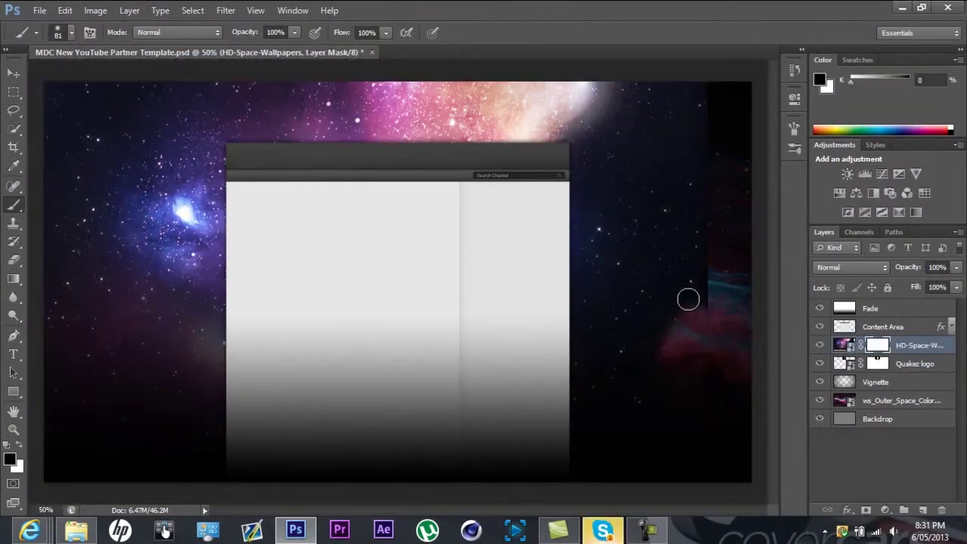
# Mask out the galaxy's left side with a 288px brush and set its opacity to 21%.
pyautogui.click(71, 32)
pyautogui.moveTo(76, 79); pyautogui.dragTo(131, 78)
pyautogui.moveTo(44, 415); pyautogui.dragTo(86, 184)
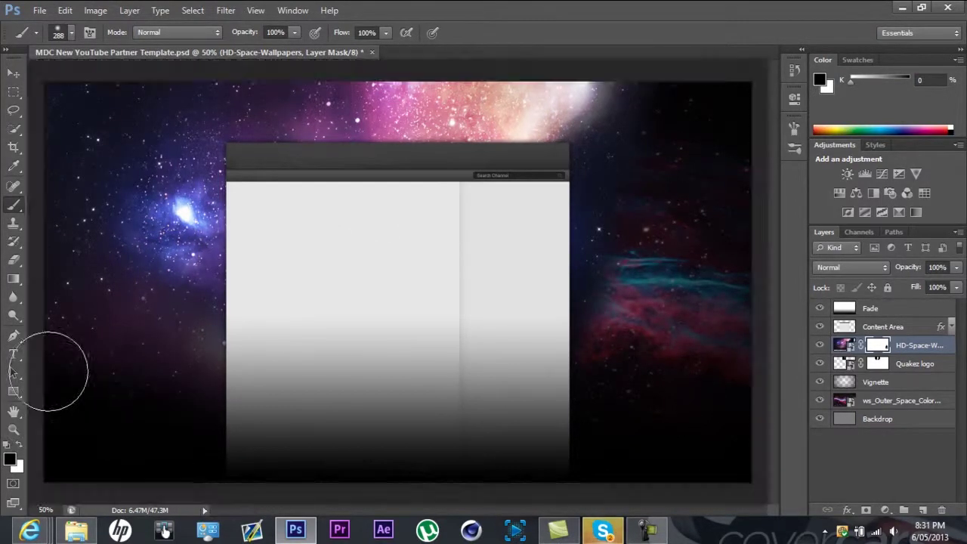
pyautogui.press('v')
pyautogui.moveTo(235, 128); pyautogui.dragTo(242, 141)
pyautogui.moveTo(896, 286); pyautogui.dragTo(899, 285)
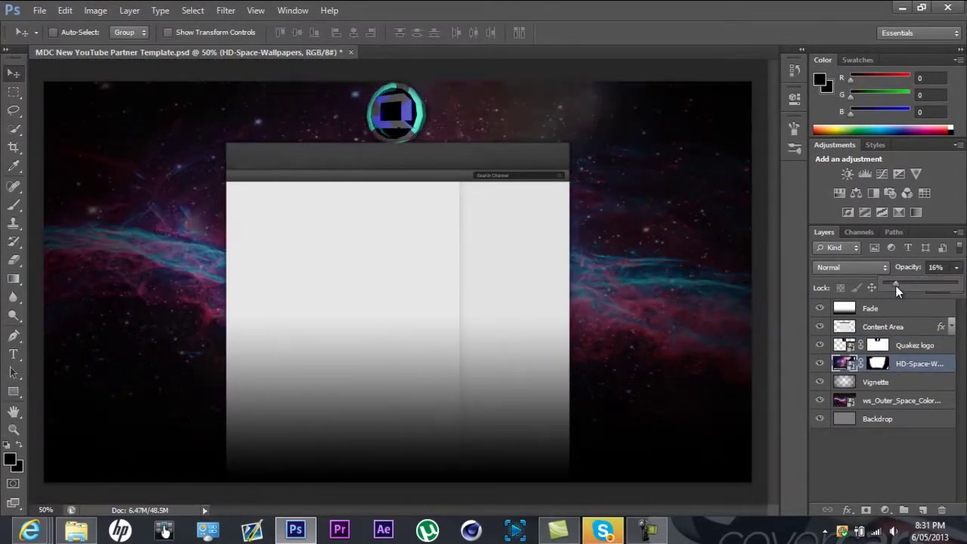
# Send a reply in the Skype chat and minimise it.
pyautogui.click(609, 531)
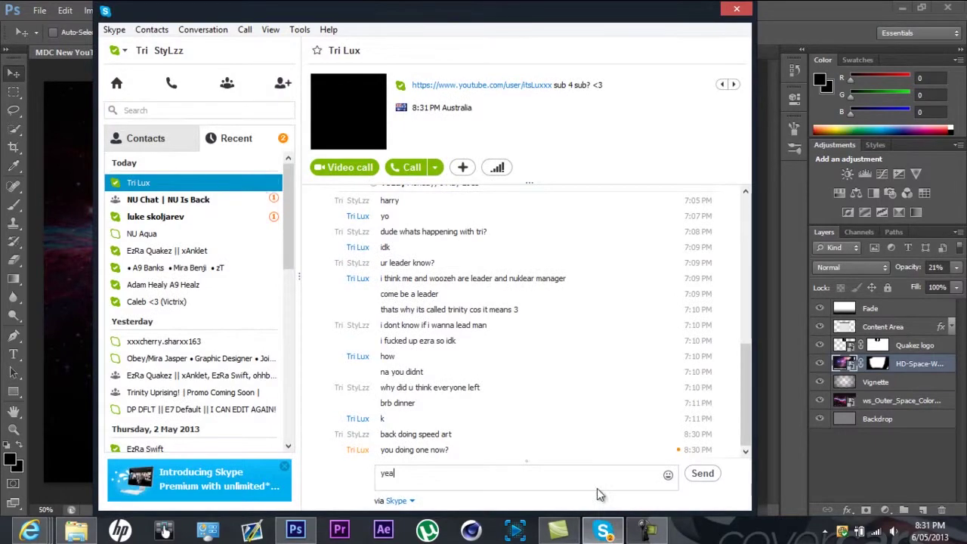
pyautogui.hotkey('ctrl', 'Tab')
pyautogui.click(595, 535)
# Place the blue nebula image, enlarged to cover the right side.
pyautogui.click(75, 531)
pyautogui.moveTo(435, 279)
pyautogui.mouseDown()
pyautogui.moveTo(302, 242)
pyautogui.moveTo(680, 400)
pyautogui.moveTo(431, 400)
pyautogui.mouseUp()
pyautogui.press('Return')
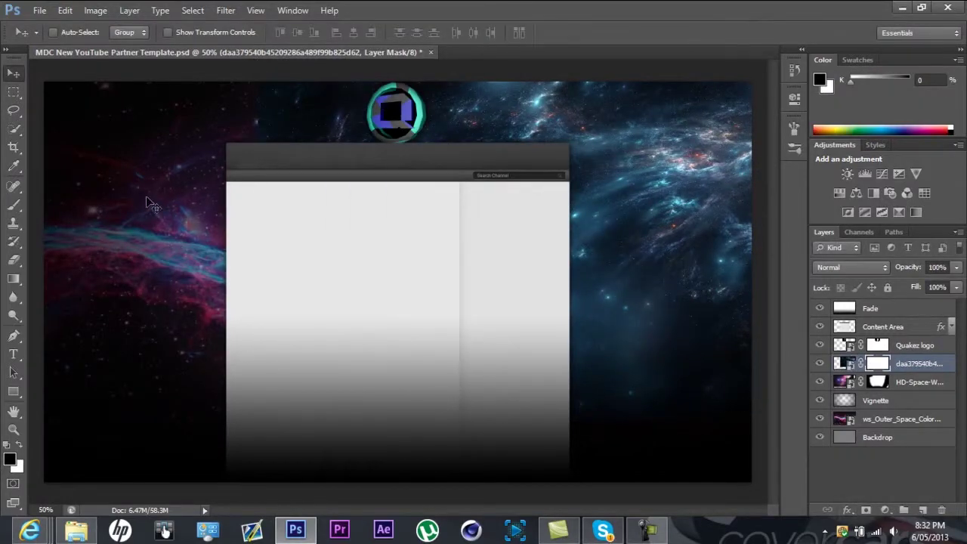
# Paint out the blue nebula's hard left edge on its mask, then answer a Skype message.
pyautogui.moveTo(355, 373); pyautogui.dragTo(269, 91)
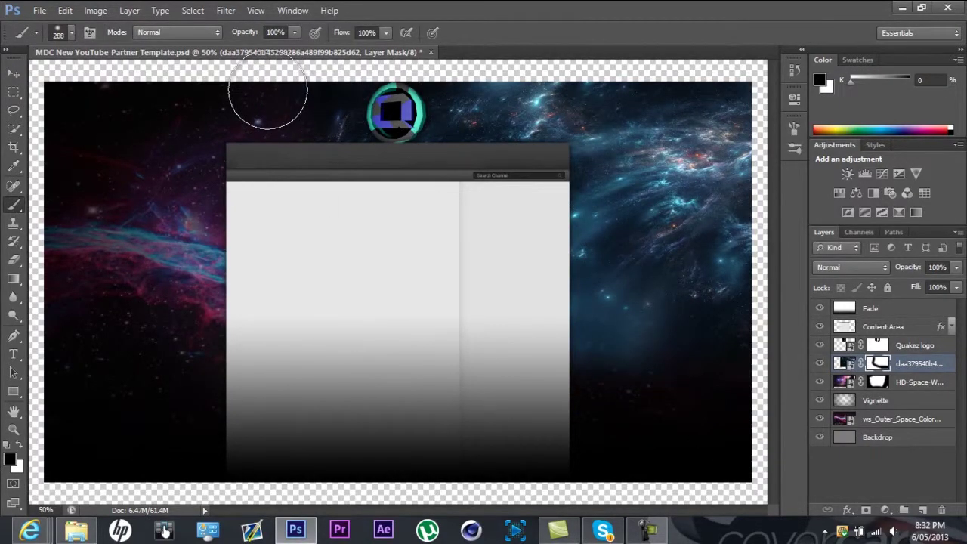
pyautogui.press('v')
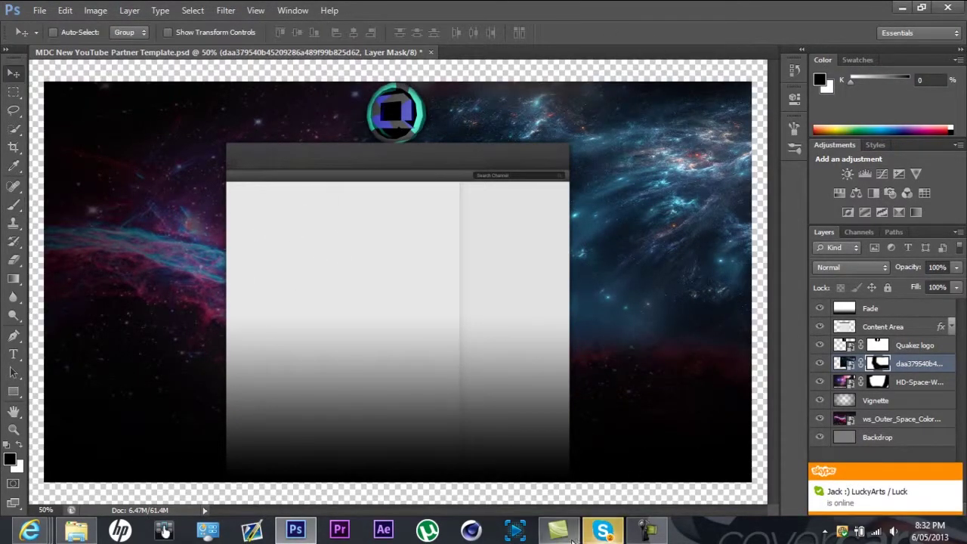
pyautogui.click(604, 530)
pyautogui.write('d')
pyautogui.press('Return')
# Move the blue nebula layer beneath HD-Space-Wallpapers and send another chat message.
pyautogui.click(603, 531)
pyautogui.moveTo(900, 366)
pyautogui.mouseDown()
pyautogui.moveTo(904, 410)
pyautogui.moveTo(904, 391)
pyautogui.mouseUp()
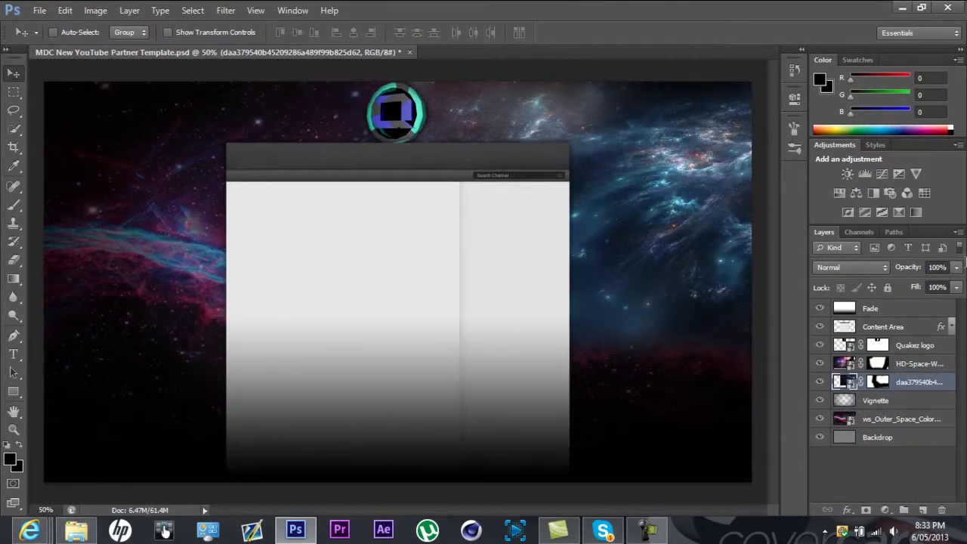
pyautogui.click(620, 521)
pyautogui.press('Return')
# Give the blue nebula layer a magenta Satin effect in Overlay blend mode.
pyautogui.rightClick(918, 385)
pyautogui.click(744, 29)
pyautogui.click(558, 325)
pyautogui.click(572, 308)
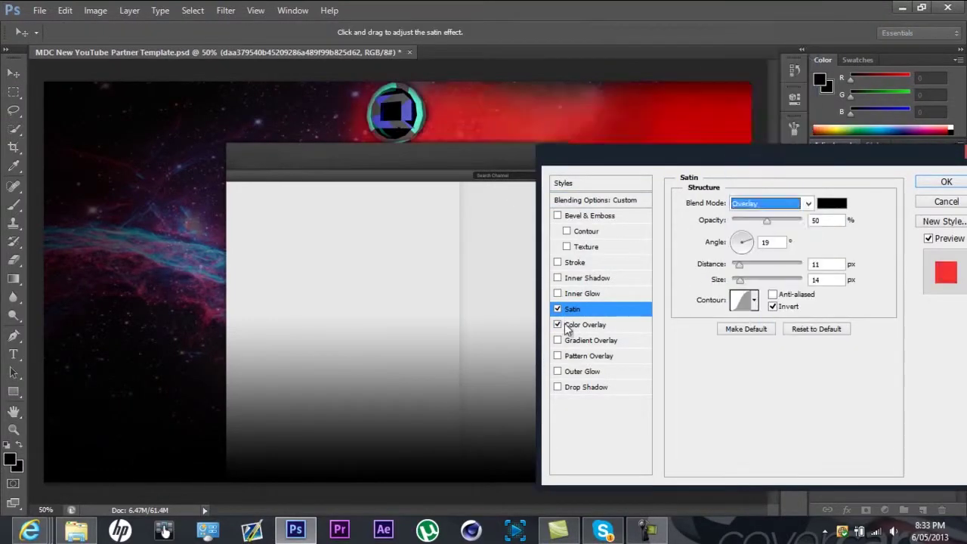
pyautogui.click(832, 202)
pyautogui.click(641, 283)
pyautogui.click(626, 252)
pyautogui.click(812, 248)
pyautogui.click(767, 203)
pyautogui.click(832, 202)
# Add a magenta Color Overlay in Overlay mode and apply the layer style.
pyautogui.click(781, 249)
pyautogui.click(585, 324)
pyautogui.click(767, 203)
pyautogui.click(745, 227)
pyautogui.click(832, 202)
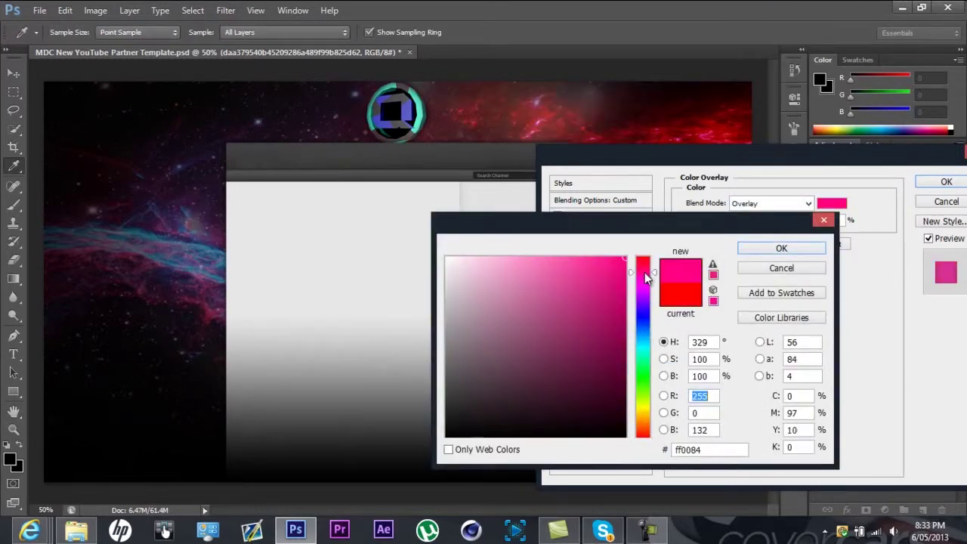
pyautogui.click(781, 248)
pyautogui.moveTo(755, 147); pyautogui.dragTo(511, 306)
pyautogui.click(704, 309)
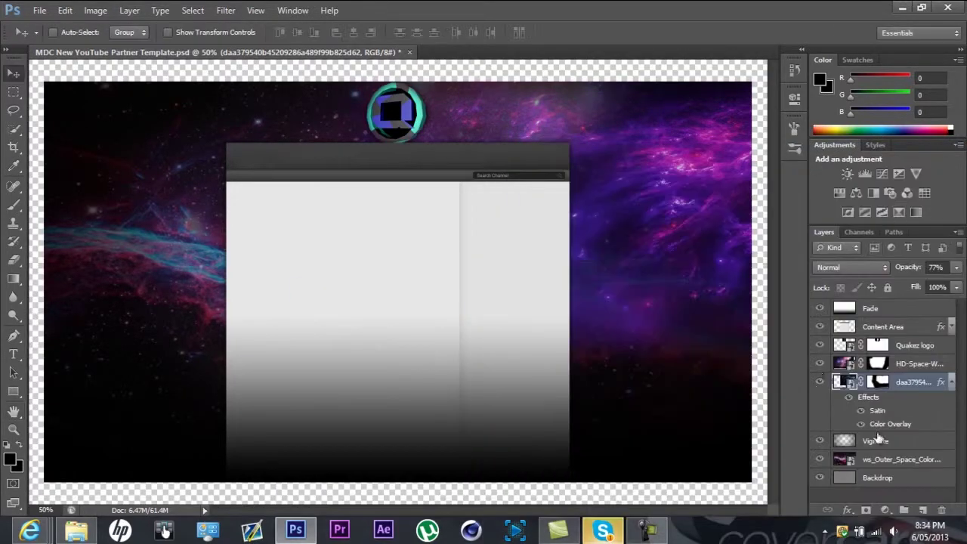
# Send a message in the Skype chat.
pyautogui.click(603, 532)
pyautogui.press('Return')
pyautogui.click(603, 531)
# Try Overlay blending, gradient and colour overlays on ws_Outer_Space_Colors, then cancel.
pyautogui.rightClick(884, 458)
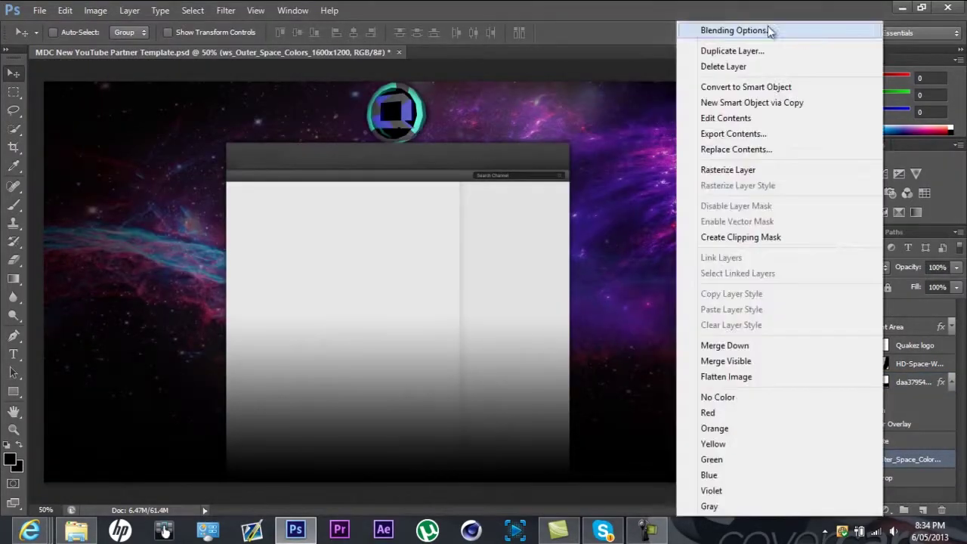
pyautogui.click(797, 33)
pyautogui.click(528, 368)
pyautogui.click(752, 230)
pyautogui.click(748, 219)
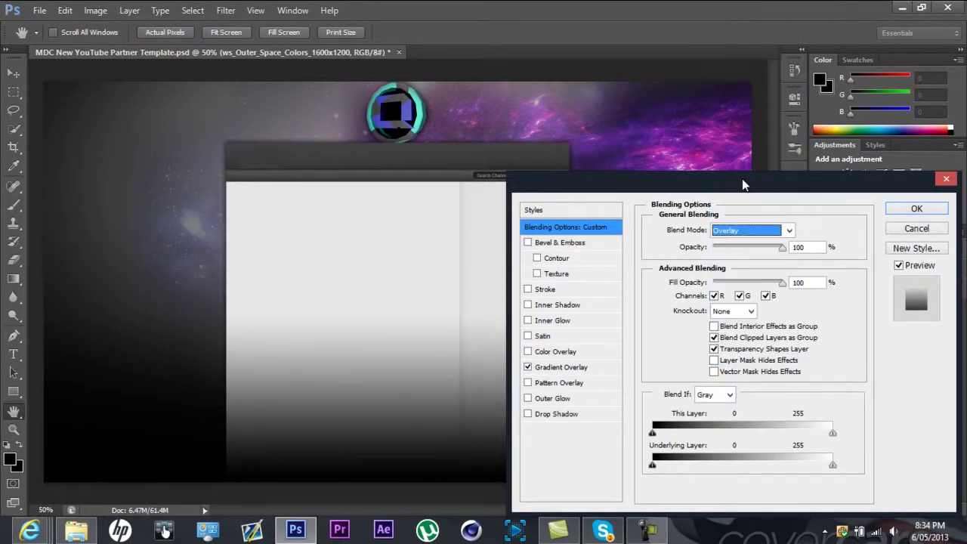
pyautogui.click(528, 351)
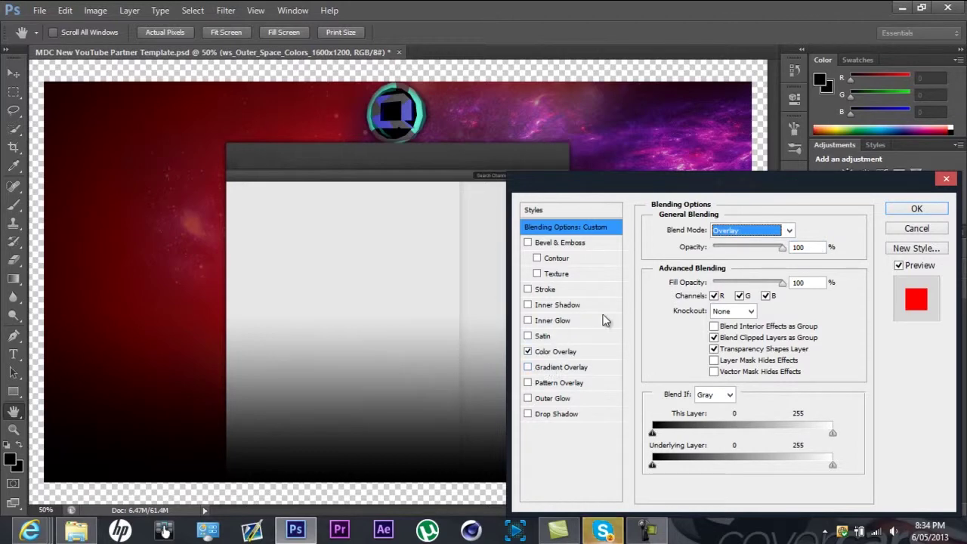
pyautogui.click(946, 178)
pyautogui.click(875, 345)
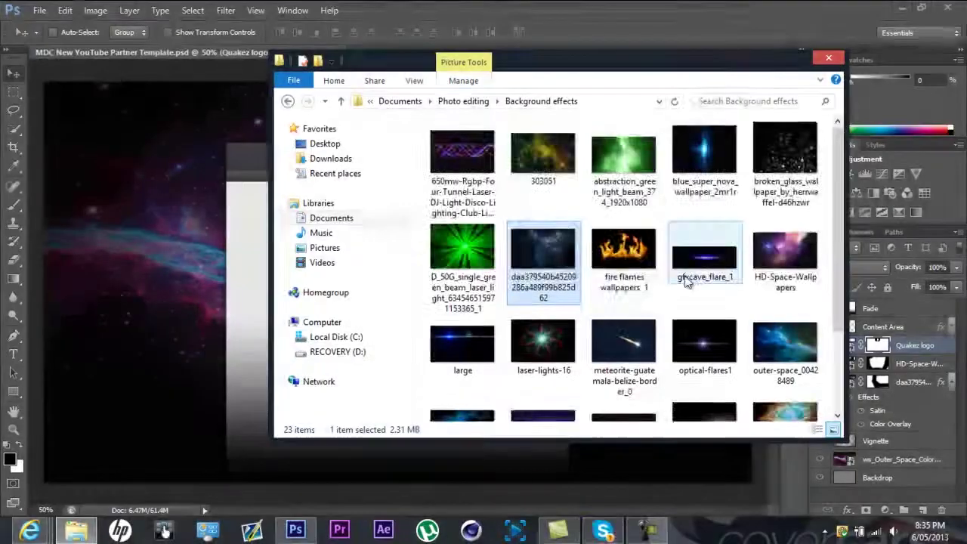
# Place a dark space wallpaper on the left and mask-blend its edge into the purple half.
pyautogui.moveTo(331, 367); pyautogui.dragTo(313, 313)
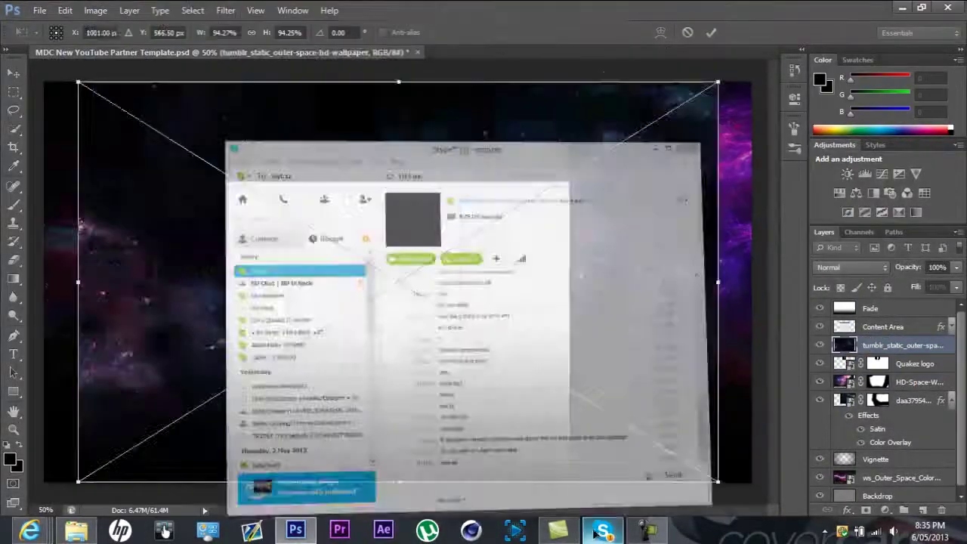
pyautogui.moveTo(394, 279); pyautogui.dragTo(270, 248)
pyautogui.press('v')
pyautogui.press('Return')
pyautogui.click(870, 510)
pyautogui.press('b')
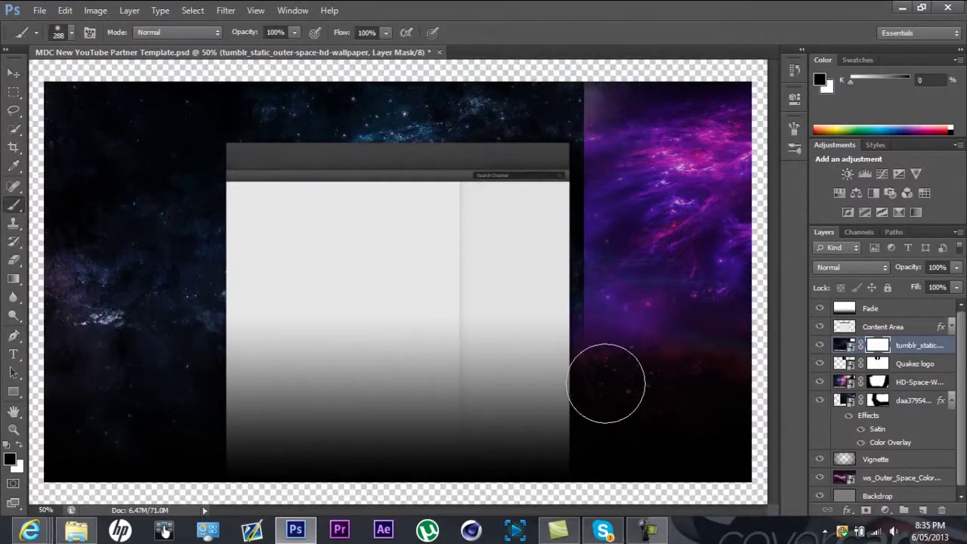
pyautogui.moveTo(606, 383); pyautogui.dragTo(566, 119)
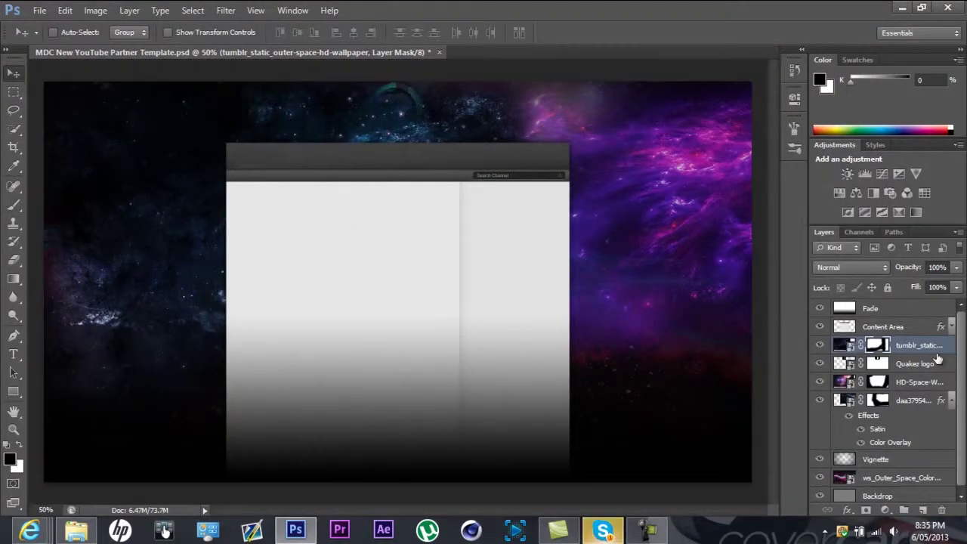
# Tint the tumblr nebula layer with a purple Color Overlay.
pyautogui.doubleClick(948, 364)
pyautogui.click(566, 363)
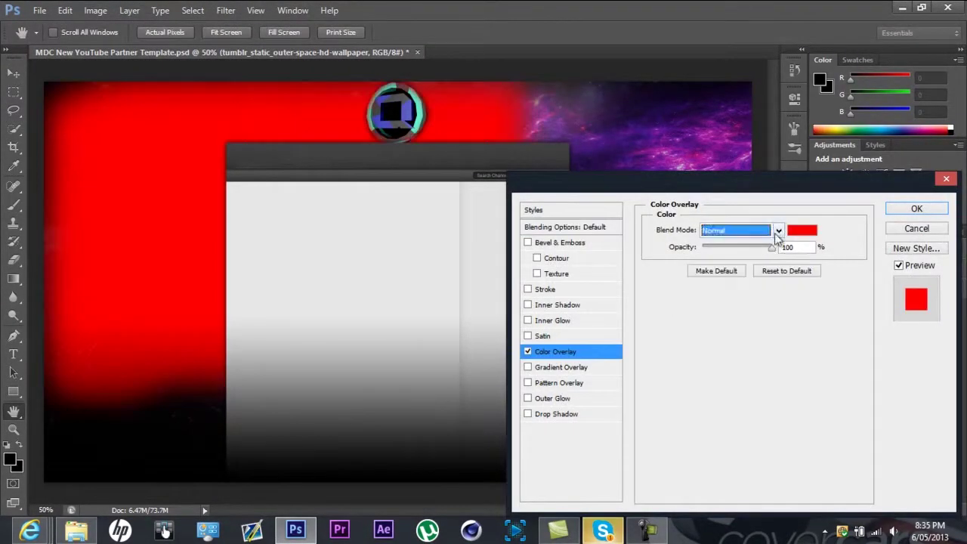
pyautogui.click(798, 229)
pyautogui.click(781, 249)
pyautogui.click(917, 208)
pyautogui.click(602, 531)
# Place the outer-space image across the lower backdrop and commit it.
pyautogui.click(162, 195)
pyautogui.click(295, 531)
pyautogui.moveTo(907, 163); pyautogui.dragTo(405, 423)
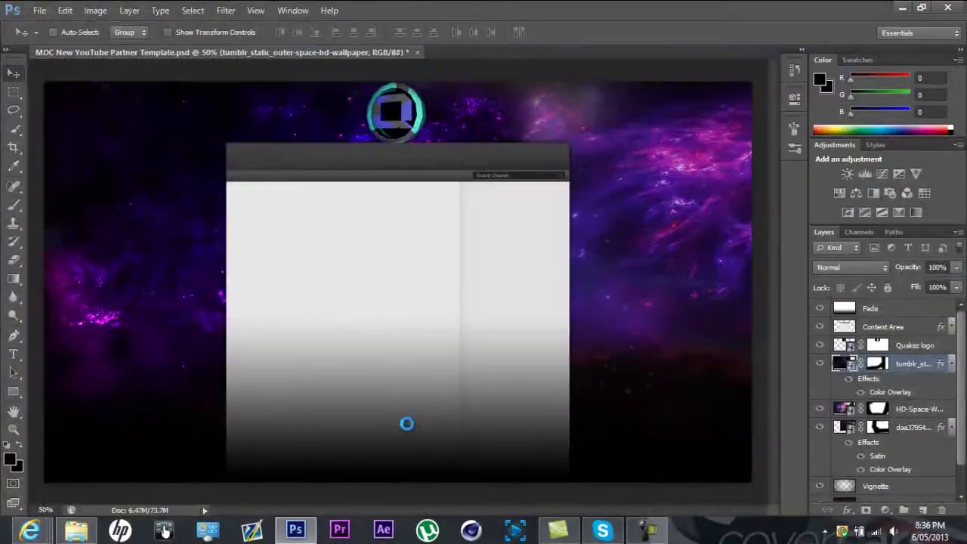
pyautogui.moveTo(199, 388); pyautogui.dragTo(199, 445)
pyautogui.press('Return')
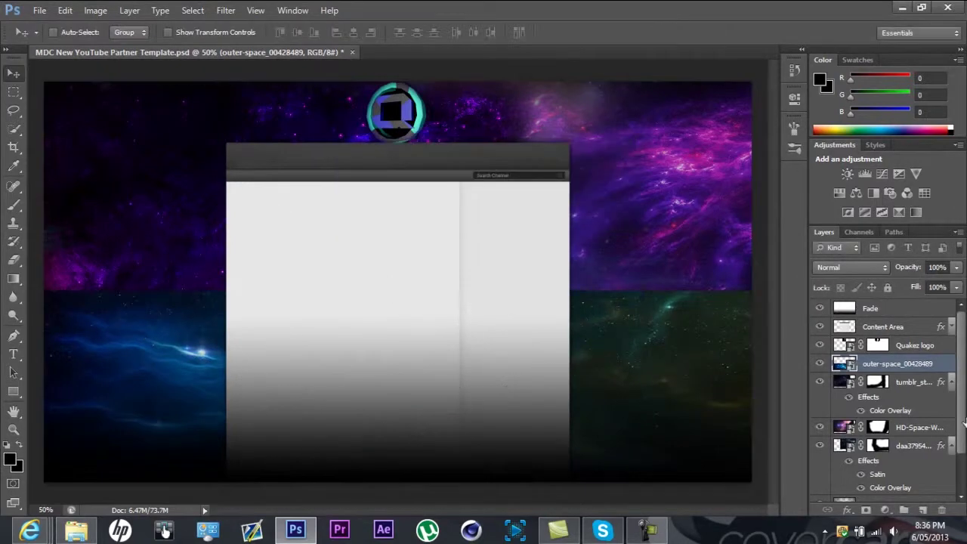
# Soften the outer-space layer's seam on its mask and add a green-yellow Color Overlay.
pyautogui.moveTo(564, 260); pyautogui.dragTo(733, 260)
pyautogui.rightClick(937, 318)
pyautogui.click(842, 30)
pyautogui.click(557, 347)
pyautogui.click(710, 242)
pyautogui.click(734, 281)
pyautogui.click(806, 241)
pyautogui.click(642, 412)
pyautogui.click(781, 248)
pyautogui.click(916, 209)
# Move the outer-space layer up, below the tumblr layer, at 21% opacity.
pyautogui.press('v')
pyautogui.moveTo(567, 378); pyautogui.dragTo(651, 147)
pyautogui.press('b')
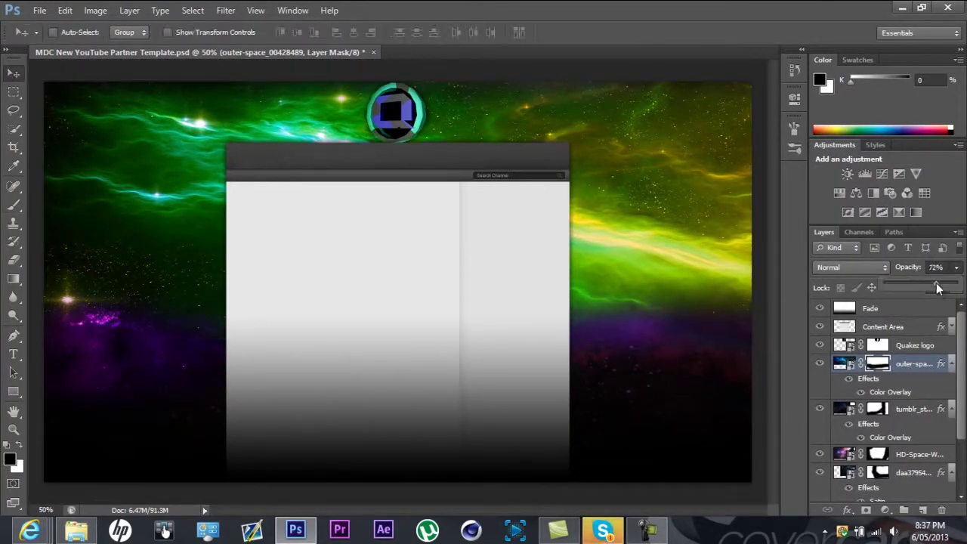
pyautogui.moveTo(937, 292); pyautogui.dragTo(926, 284)
pyautogui.moveTo(901, 364); pyautogui.dragTo(905, 365)
pyautogui.moveTo(931, 282); pyautogui.dragTo(934, 281)
pyautogui.click(914, 454)
# Place the broken_glass image from the Background effects folder.
pyautogui.click(608, 534)
pyautogui.click(76, 531)
pyautogui.scroll(2, 550, 191)
pyautogui.click(829, 58)
# Rotate and stretch the broken glass across the lower background, then commit.
pyautogui.moveTo(744, 250); pyautogui.dragTo(654, 399)
pyautogui.moveTo(572, 263); pyautogui.dragTo(572, 272)
pyautogui.moveTo(478, 406); pyautogui.dragTo(324, 395)
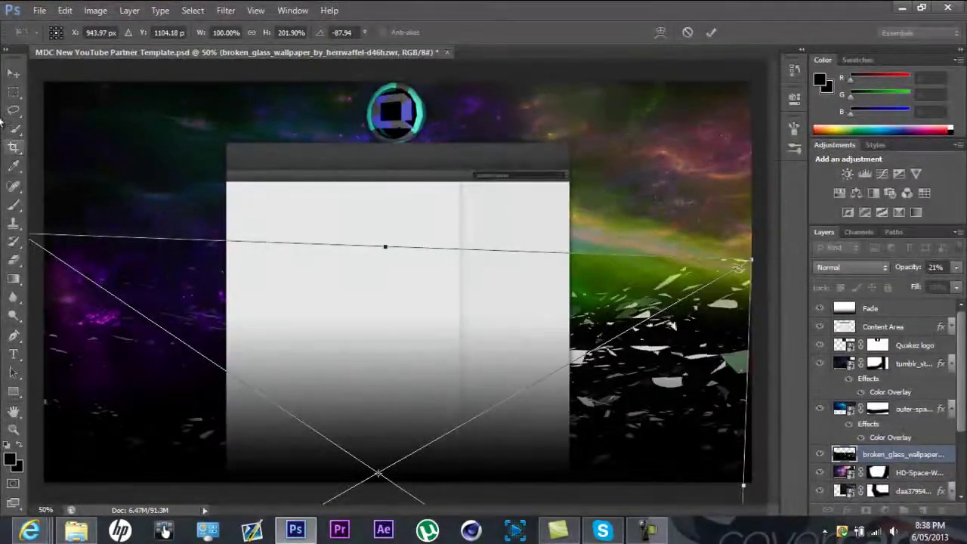
pyautogui.press('Return')
# Give the broken glass layer a dark magenta Color Overlay.
pyautogui.doubleClick(900, 456)
pyautogui.click(528, 358)
pyautogui.click(756, 231)
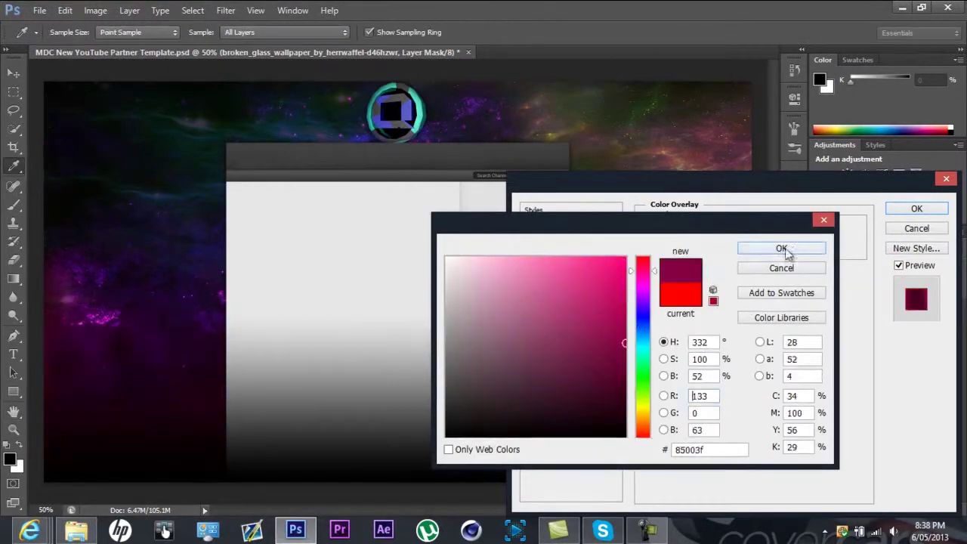
pyautogui.click(781, 249)
pyautogui.click(803, 226)
pyautogui.click(643, 400)
pyautogui.click(781, 249)
pyautogui.click(916, 208)
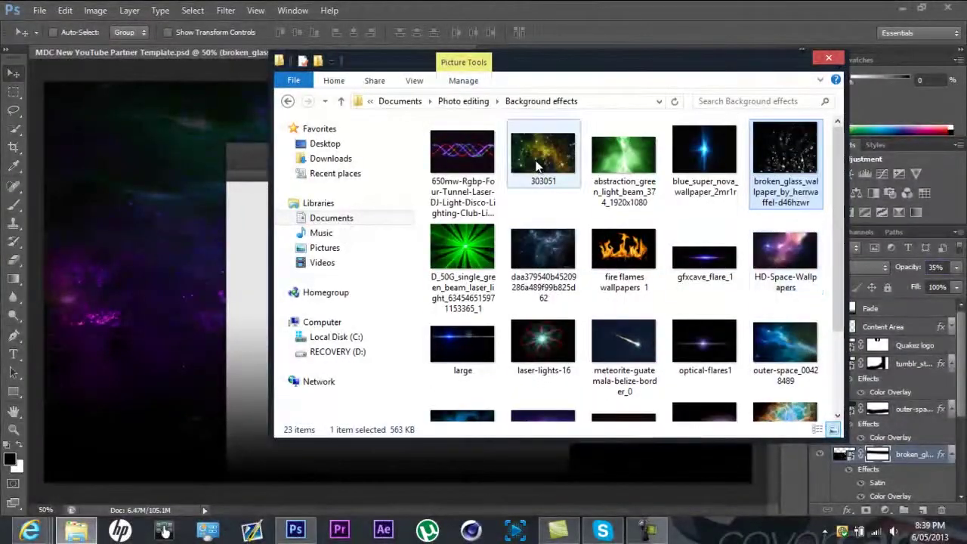
pyautogui.scroll(-3, 538, 166)
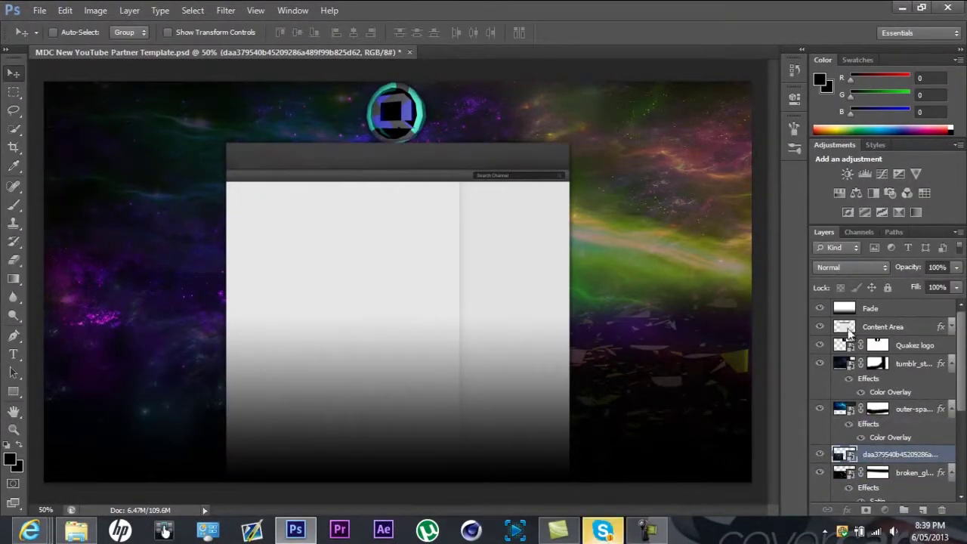
# Mask the space layer off the content area and enable Satin and Color Overlay effects.
pyautogui.moveTo(253, 232); pyautogui.dragTo(431, 259)
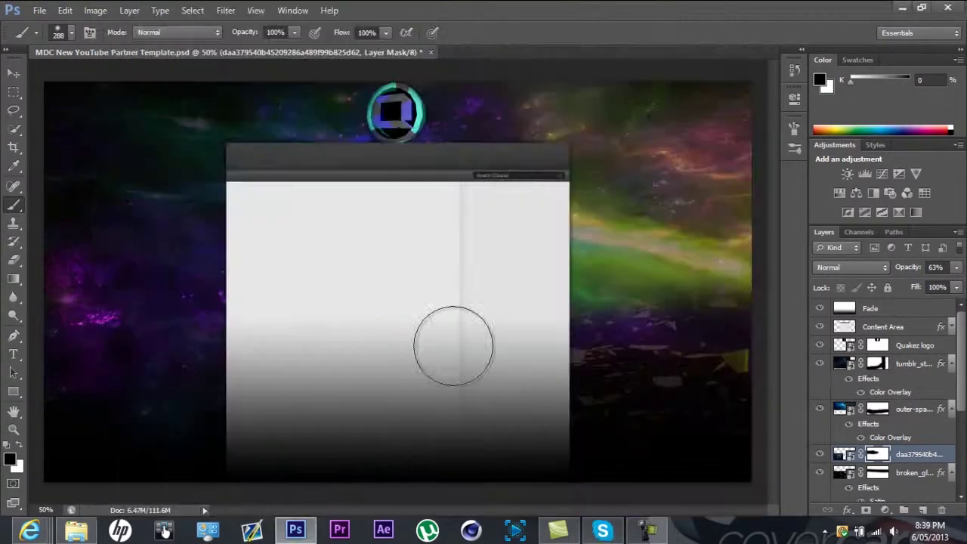
pyautogui.rightClick(918, 454)
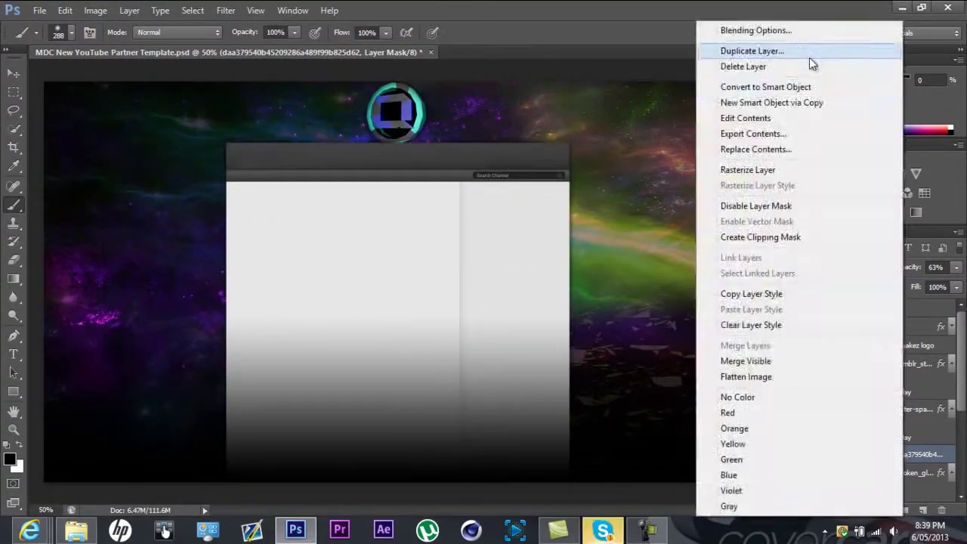
pyautogui.click(809, 28)
pyautogui.click(338, 357)
pyautogui.click(338, 373)
# Set the space layer's Color Overlay colour to purple.
pyautogui.click(563, 251)
pyautogui.click(559, 181)
pyautogui.click(367, 372)
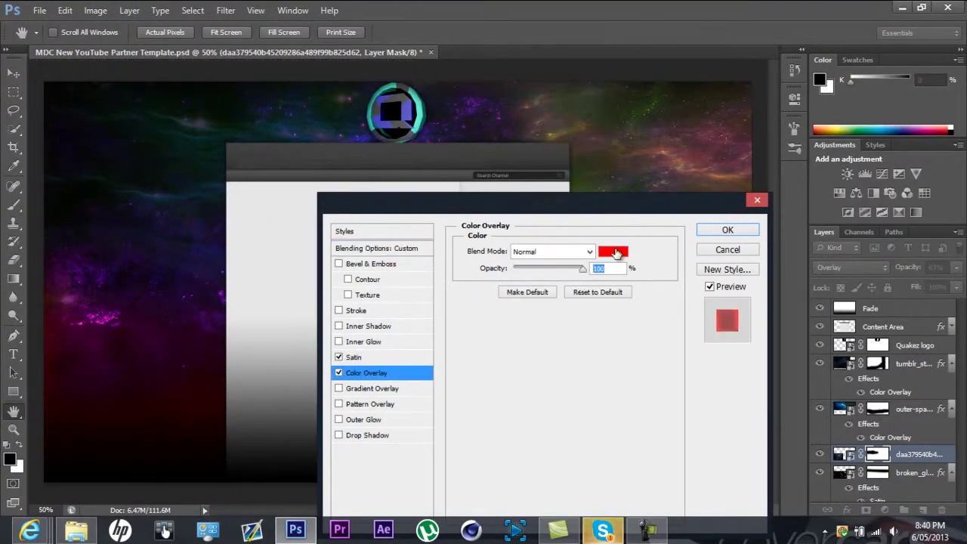
pyautogui.click(613, 250)
pyautogui.click(642, 270)
# Set the colour overlay blend mode to Overlay and apply the layer style.
pyautogui.click(840, 187)
pyautogui.click(591, 252)
pyautogui.click(544, 473)
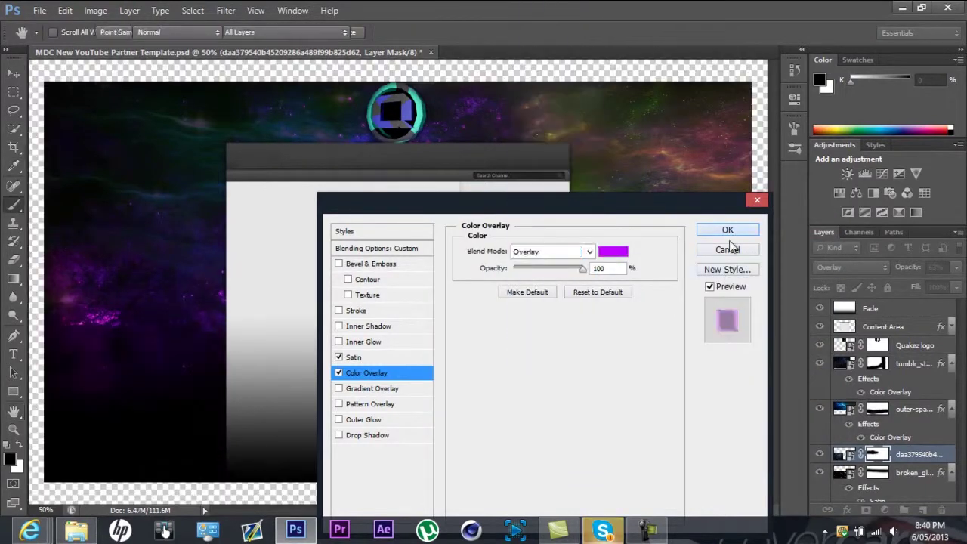
pyautogui.click(728, 229)
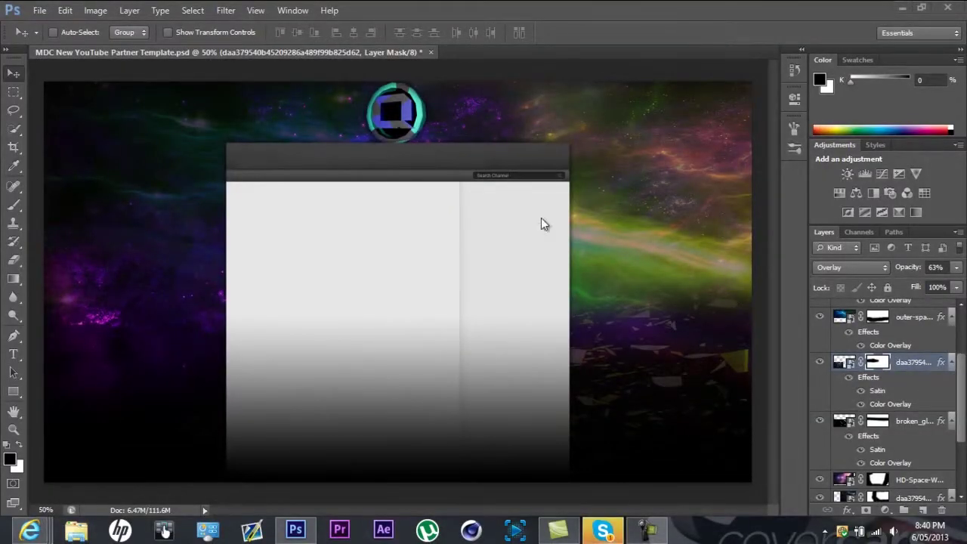
pyautogui.hotkey('ctrl', '+')
pyautogui.scroll(3, 225, 232)
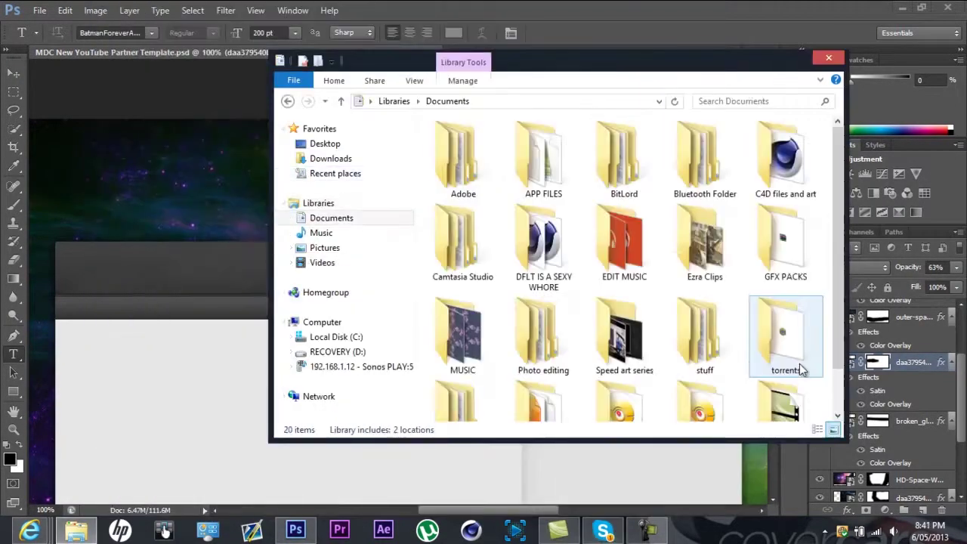
# Place the 'large' streak image from Background effects, stretched wider across the top.
pyautogui.doubleClick(463, 162)
pyautogui.scroll(-2, 605, 264)
pyautogui.moveTo(462, 190); pyautogui.dragTo(567, 359)
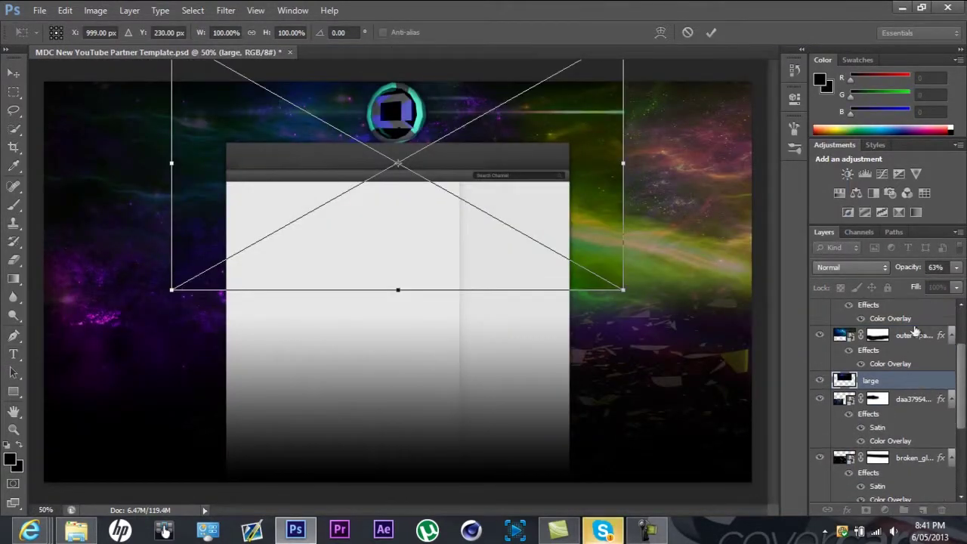
pyautogui.moveTo(623, 289); pyautogui.dragTo(745, 298)
pyautogui.click(869, 380)
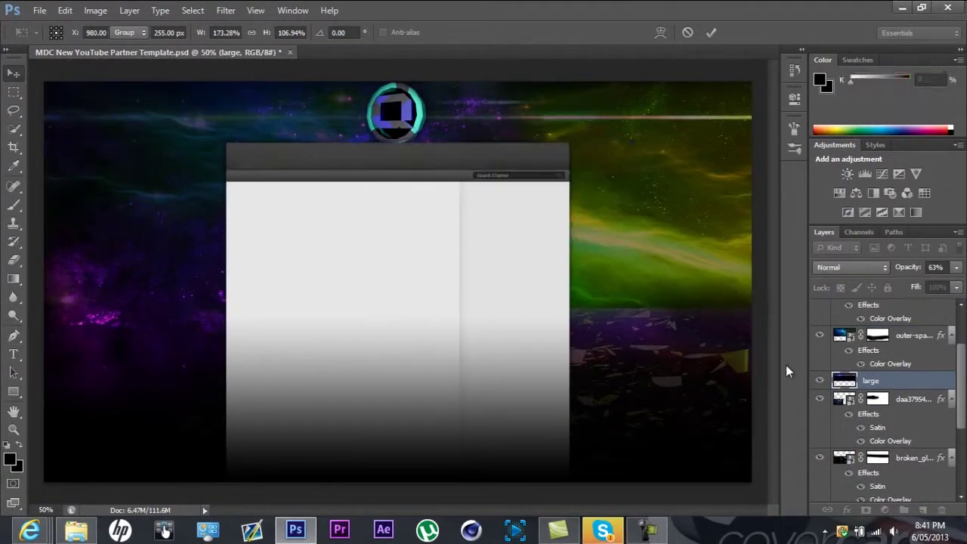
pyautogui.click(416, 216)
# Mask the 'large' layer to a thin band and move it above the Quakez logo.
pyautogui.press('b')
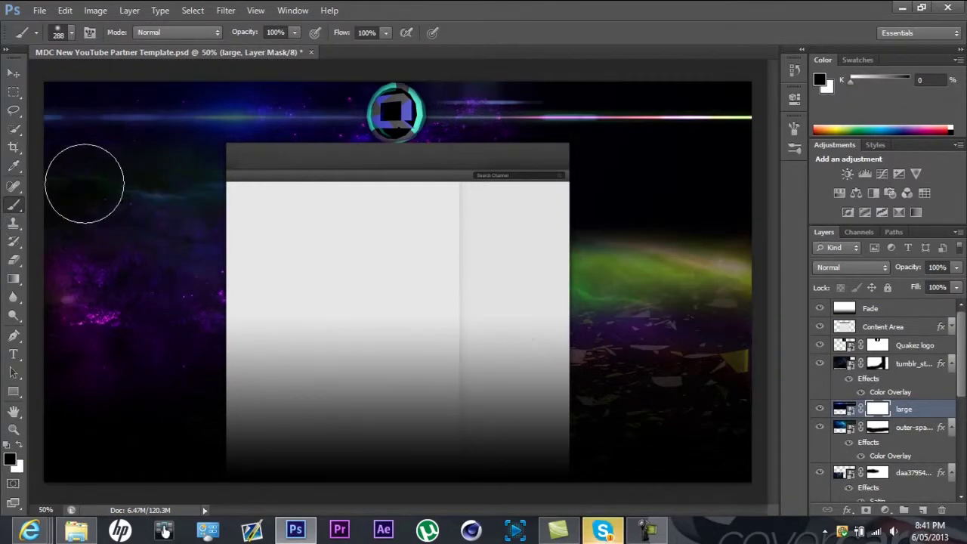
pyautogui.moveTo(597, 182)
pyautogui.mouseDown()
pyautogui.moveTo(118, 173)
pyautogui.moveTo(702, 173)
pyautogui.moveTo(507, 72)
pyautogui.moveTo(631, 57)
pyautogui.mouseUp()
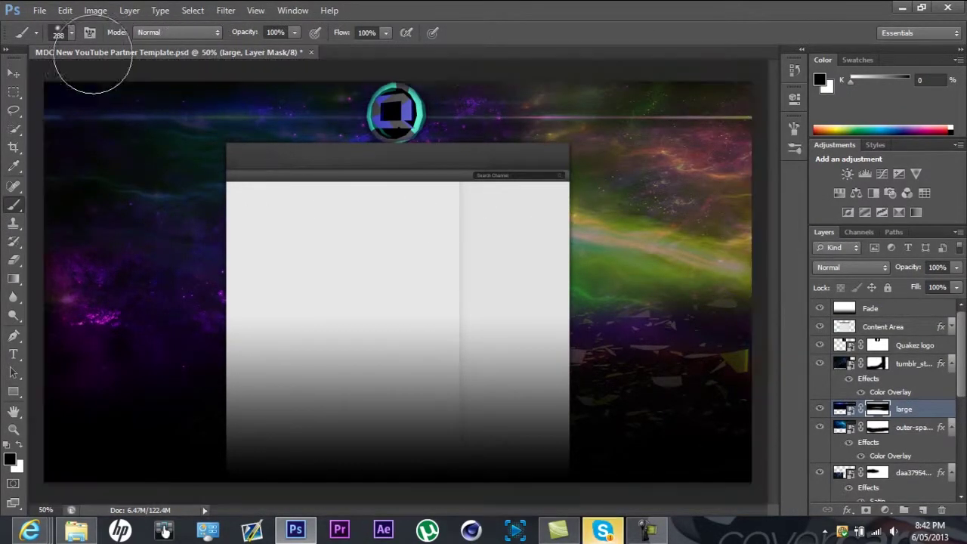
pyautogui.press('v')
pyautogui.moveTo(904, 409); pyautogui.dragTo(920, 342)
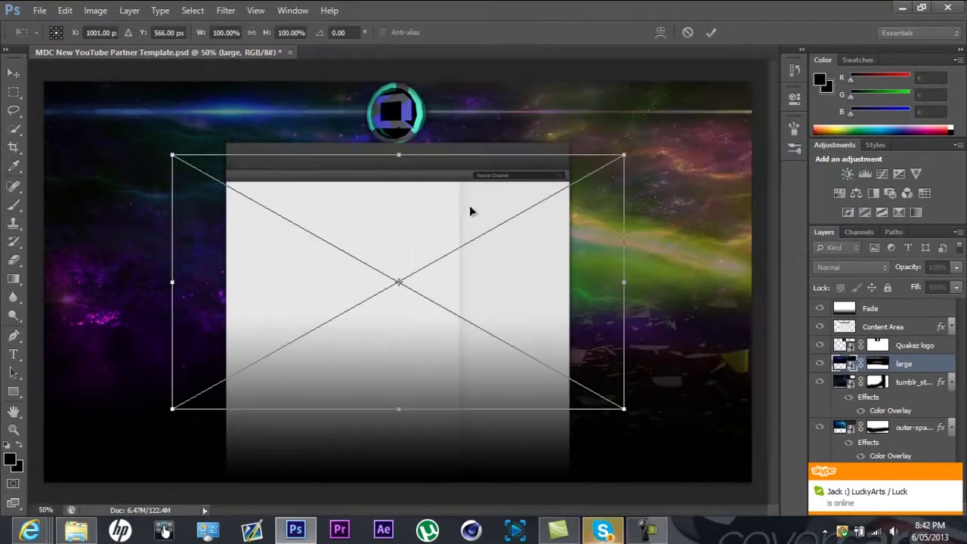
# Place a second 'large' streak flipped 180° and stretched across the canvas.
pyautogui.moveTo(469, 205)
pyautogui.mouseDown()
pyautogui.moveTo(333, 316)
pyautogui.moveTo(320, 306)
pyautogui.mouseUp()
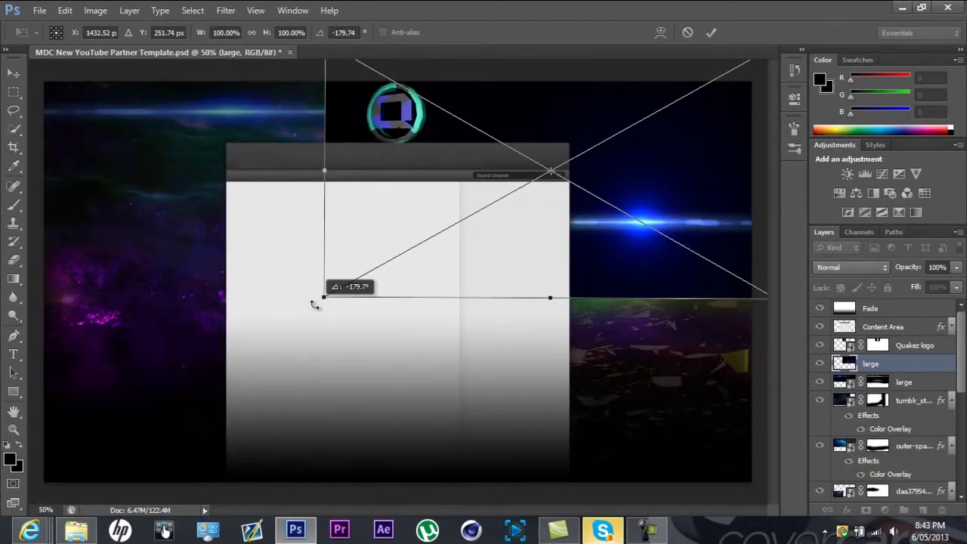
pyautogui.press('Escape')
pyautogui.moveTo(324, 297); pyautogui.dragTo(505, 176)
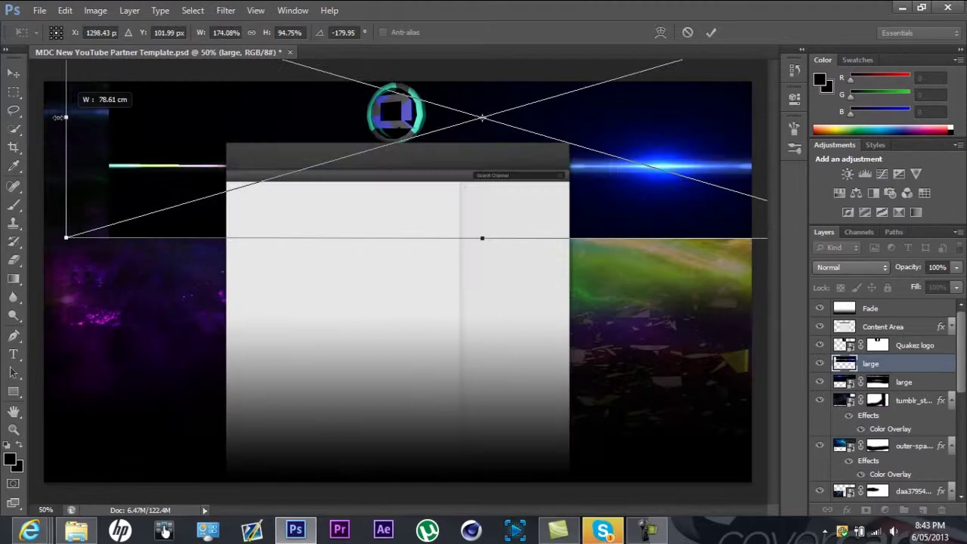
pyautogui.click(14, 73)
pyautogui.click(416, 209)
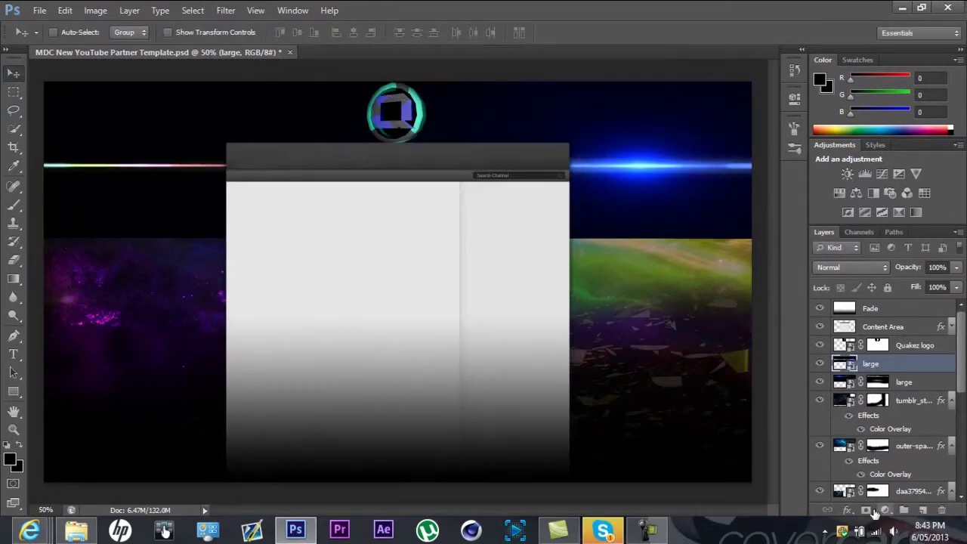
# Mask the second streak to a top flare, nudge it higher, and enable Color Overlay.
pyautogui.moveTo(749, 258)
pyautogui.mouseDown()
pyautogui.moveTo(104, 244)
pyautogui.moveTo(794, 228)
pyautogui.mouseUp()
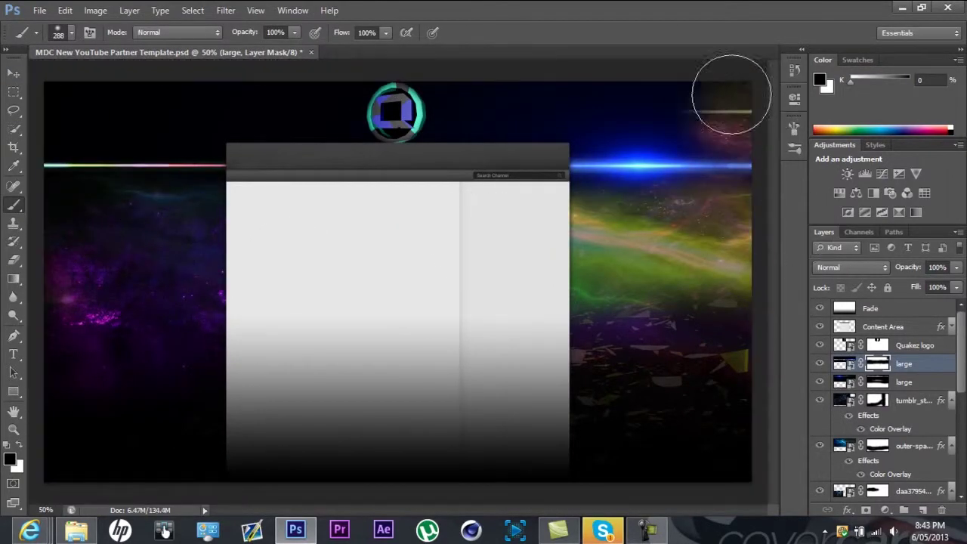
pyautogui.moveTo(736, 109); pyautogui.dragTo(356, 43)
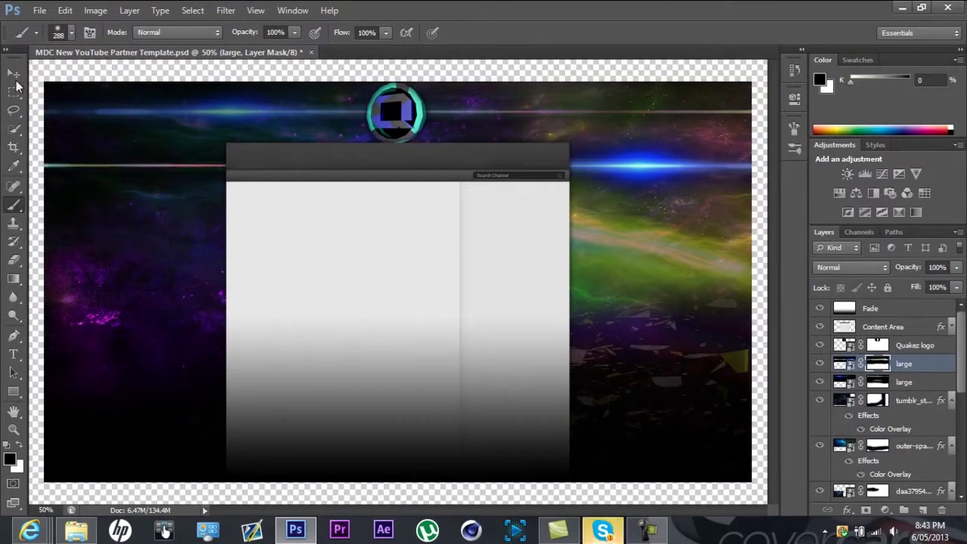
pyautogui.moveTo(665, 132); pyautogui.dragTo(665, 105)
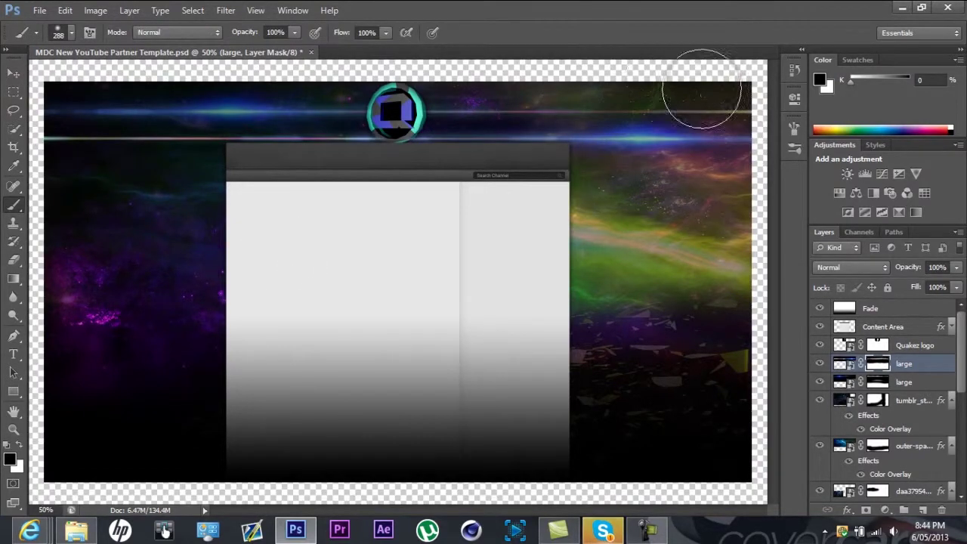
pyautogui.click(14, 73)
pyautogui.moveTo(609, 145); pyautogui.dragTo(609, 134)
pyautogui.doubleClick(921, 365)
pyautogui.click(367, 373)
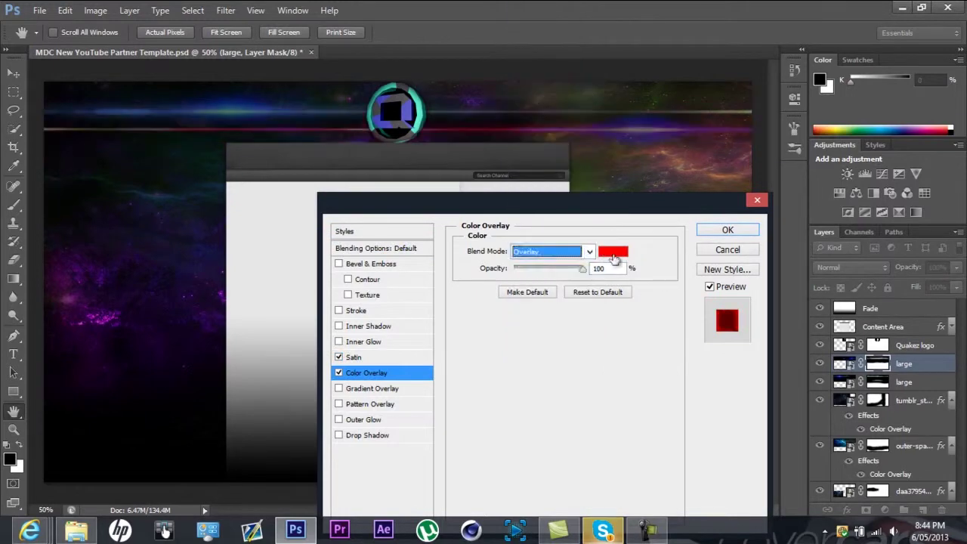
# Set the streak layer's Color Overlay colour to purple ea00ff.
pyautogui.click(612, 251)
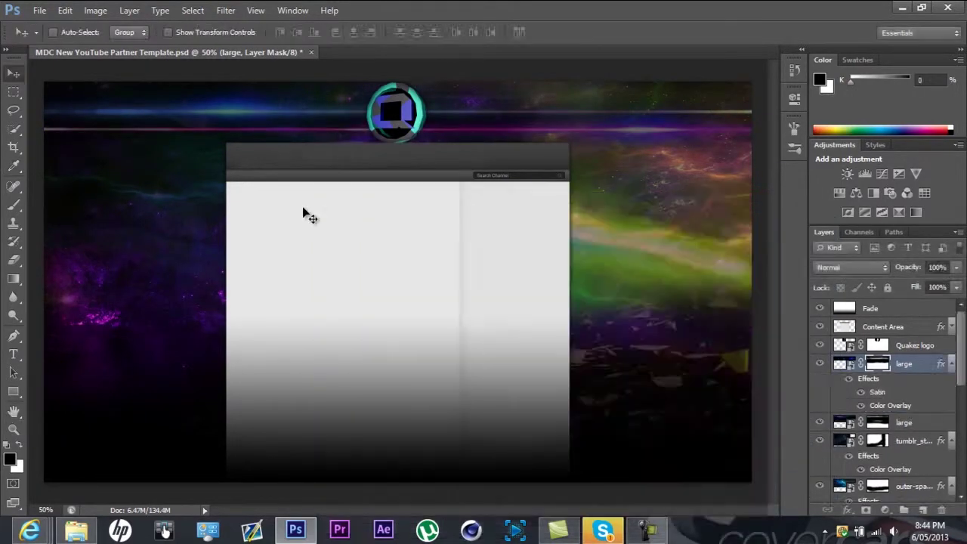
pyautogui.rightClick(875, 416)
pyautogui.click(724, 28)
pyautogui.click(367, 372)
pyautogui.click(612, 251)
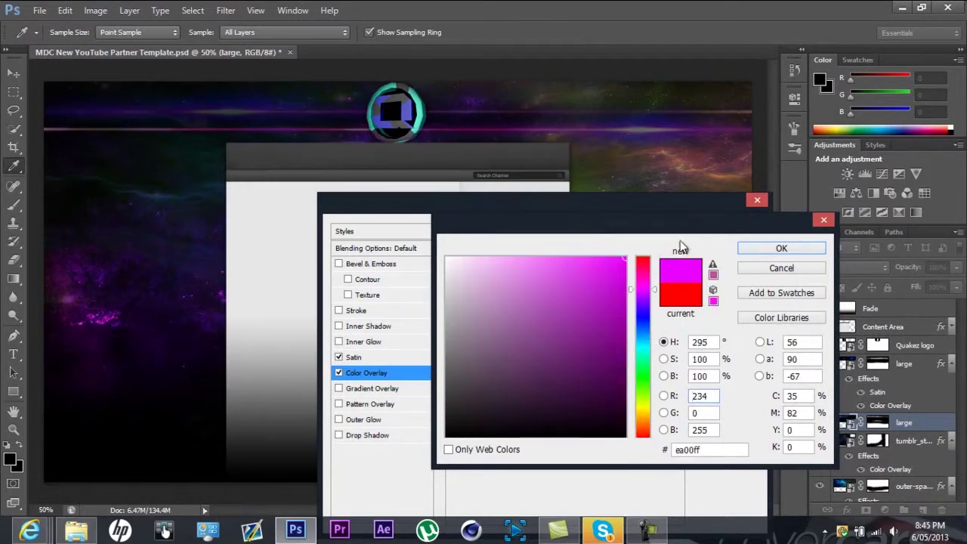
pyautogui.click(781, 248)
# Set the Satin colour to magenta ff00f0 and apply the layer style.
pyautogui.click(353, 357)
pyautogui.click(613, 253)
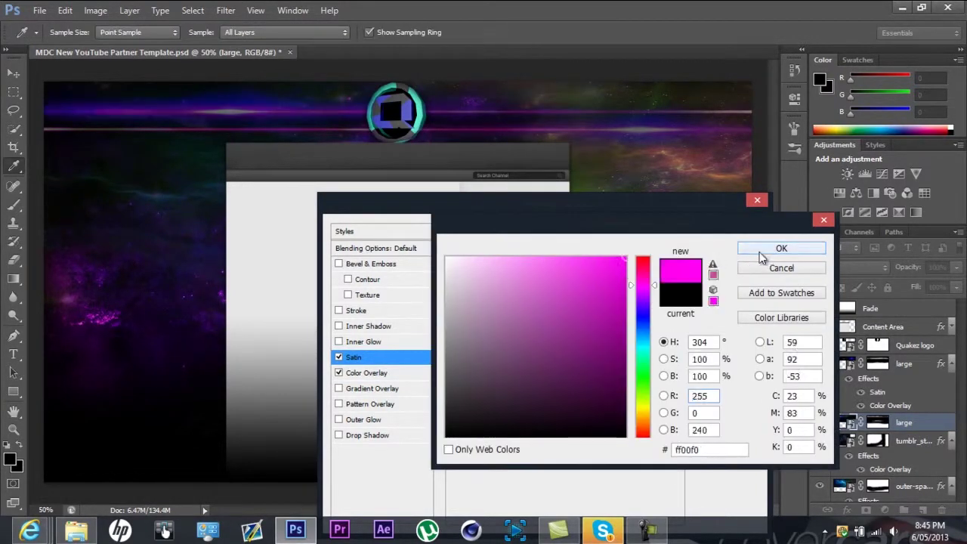
pyautogui.hotkey('ctrl', '+')
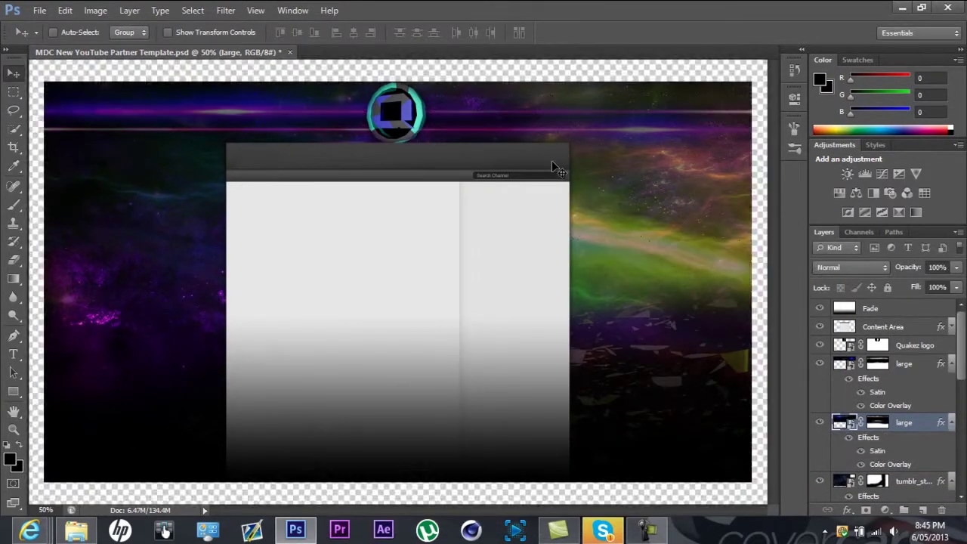
pyautogui.hotkey('ctrl', '+')
# Reply 'ok its coming towards the end' in one Skype chat and 'oi um' in another.
pyautogui.click(602, 531)
pyautogui.click(139, 182)
pyautogui.write('ok ')
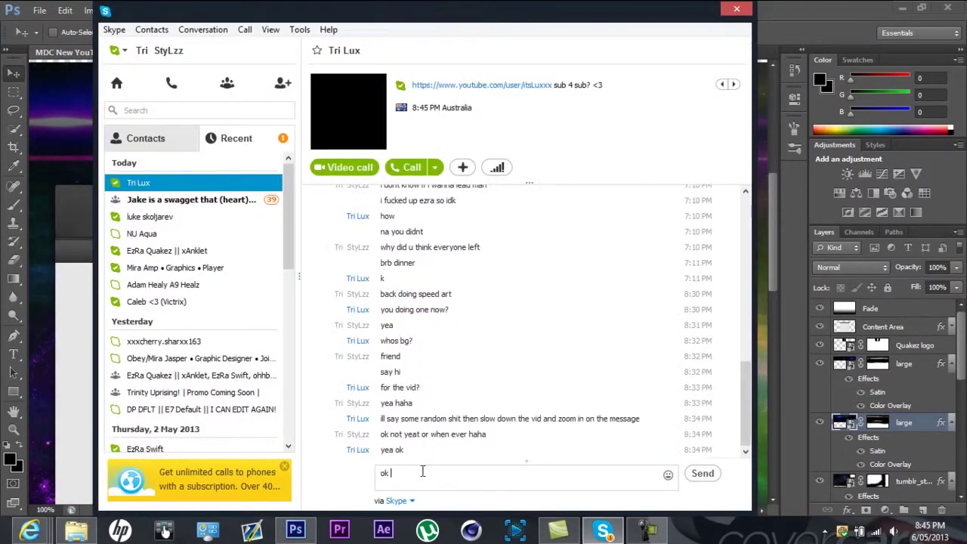
pyautogui.write('its coming towards the end')
pyautogui.press('Return')
pyautogui.click(167, 250)
pyautogui.write('oi um')
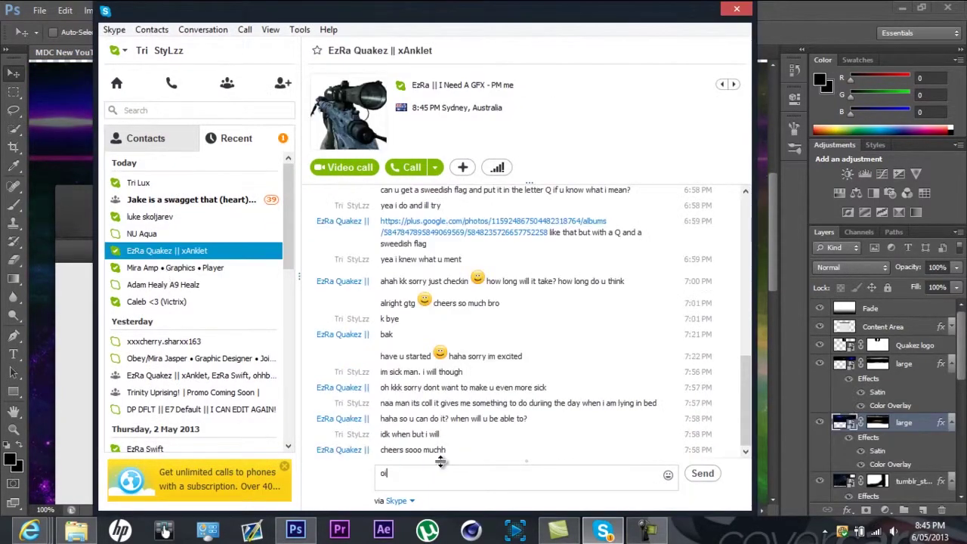
pyautogui.press('Return')
pyautogui.write('wha')
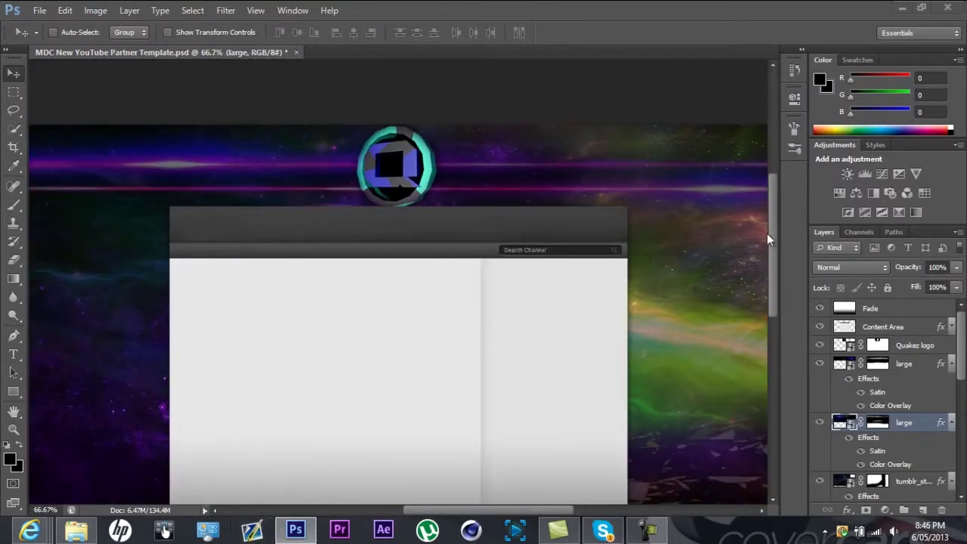
# Back in Photoshop at full zoom, start a text layer on the left streak.
pyautogui.hotkey('ctrl', '-')
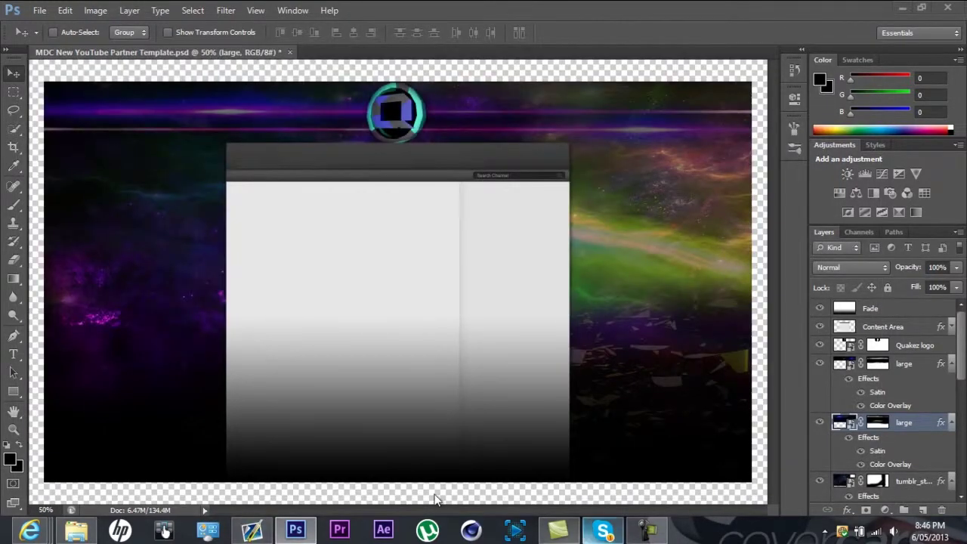
pyautogui.click(602, 531)
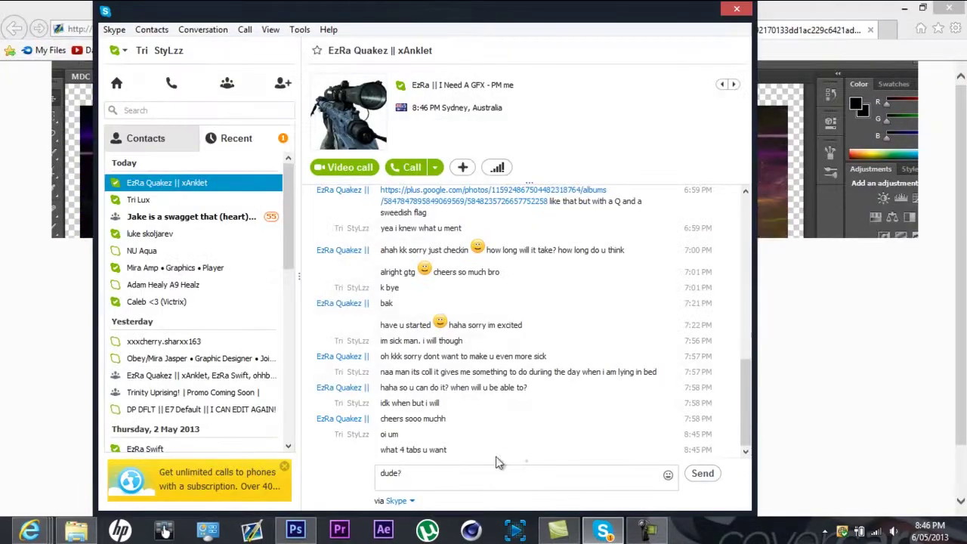
pyautogui.click(297, 531)
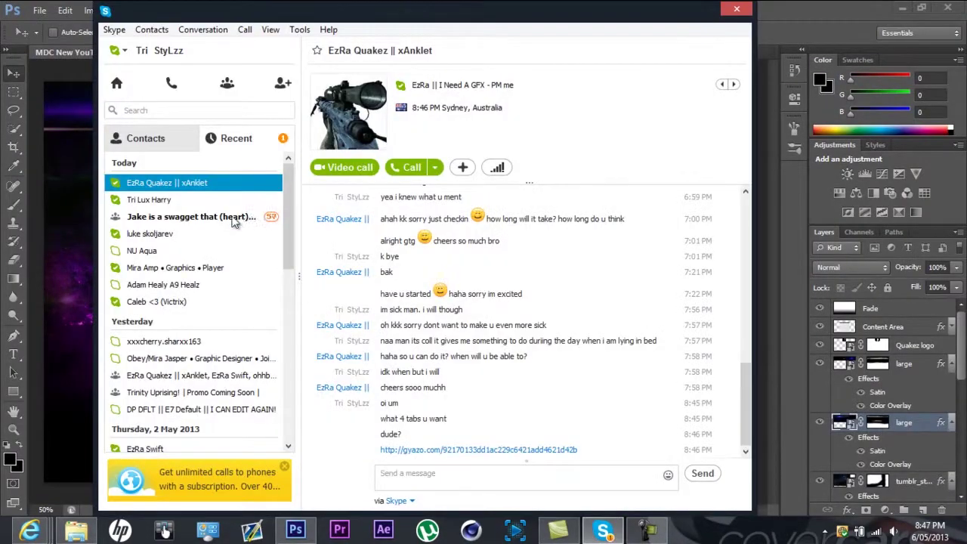
pyautogui.hotkey('ctrl', '+')
pyautogui.hotkey('ctrl', '+')
pyautogui.press('t')
pyautogui.click(78, 162)
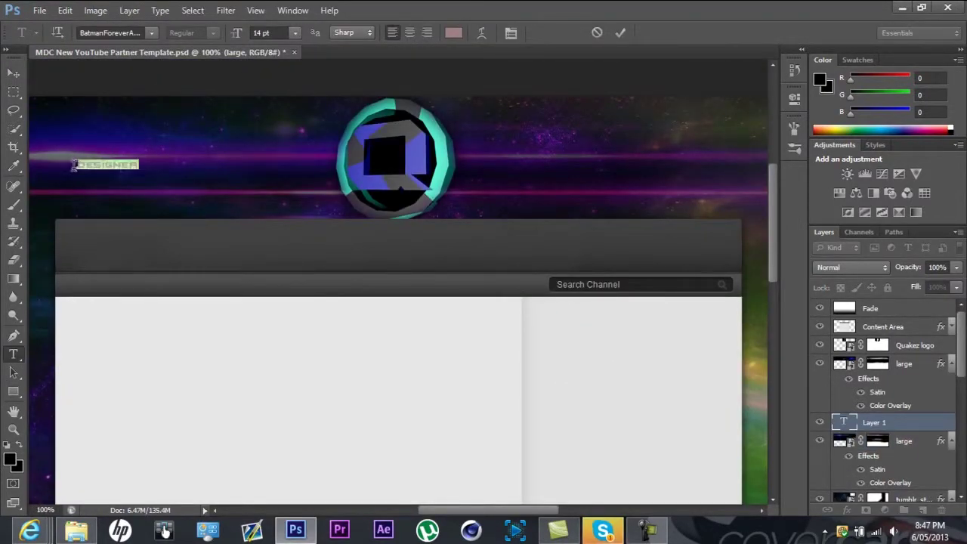
# Give the DESIGNER text a new colour and larger font size, then commit it.
pyautogui.click(453, 33)
pyautogui.click(492, 421)
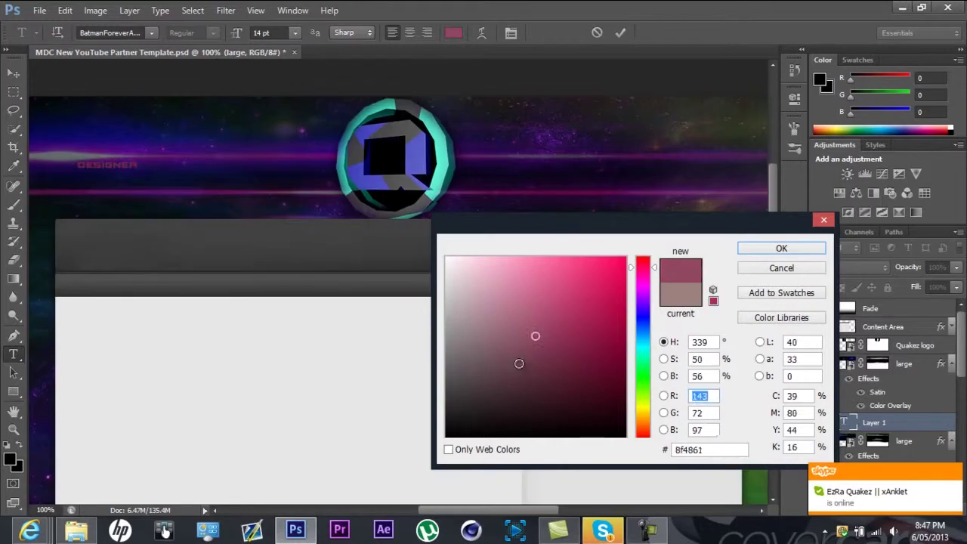
pyautogui.click(598, 345)
pyautogui.click(781, 248)
pyautogui.click(294, 33)
pyautogui.click(13, 74)
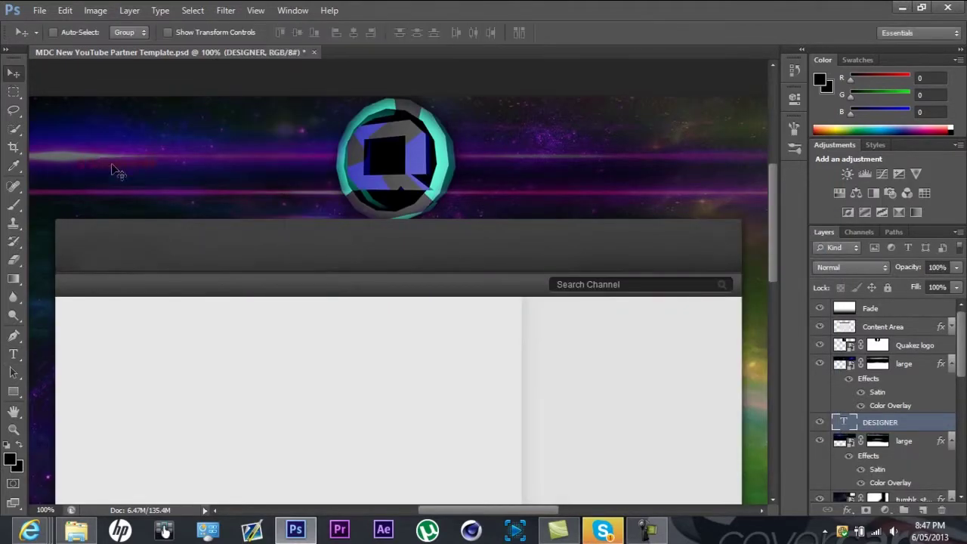
# Recolour the DESIGNER text blue 0018ff.
pyautogui.press('t')
pyautogui.doubleClick(109, 172)
pyautogui.click(453, 32)
pyautogui.moveTo(646, 274)
pyautogui.mouseDown()
pyautogui.moveTo(645, 409)
pyautogui.moveTo(643, 323)
pyautogui.mouseUp()
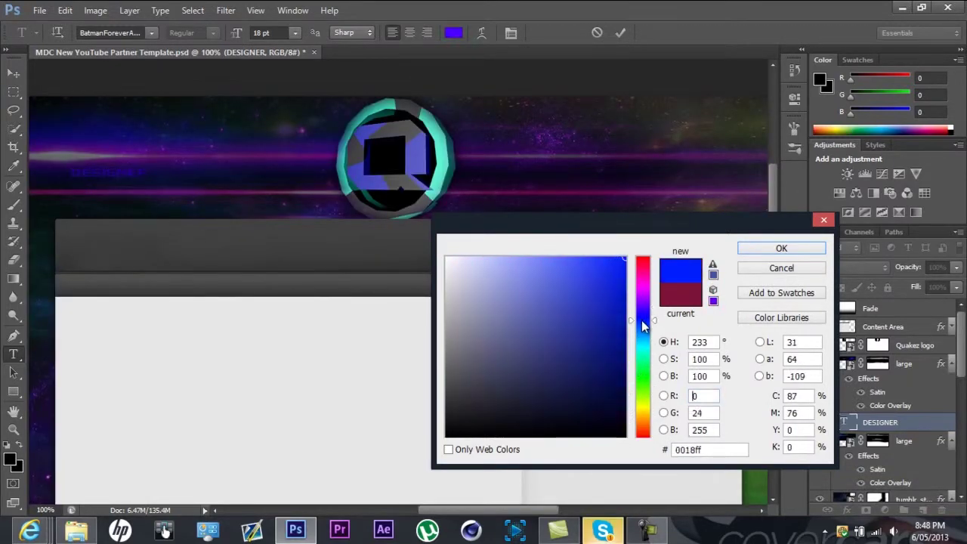
pyautogui.click(781, 249)
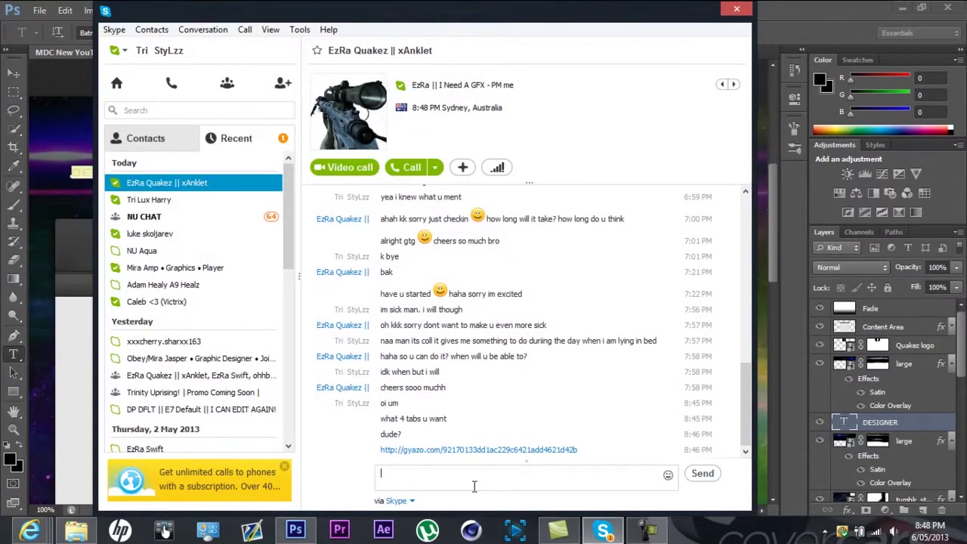
# Send a 'DUDE' Skype message and bring up the DESIGNER layer's context menu.
pyautogui.click(85, 181)
pyautogui.press('v')
pyautogui.moveTo(89, 182); pyautogui.dragTo(91, 182)
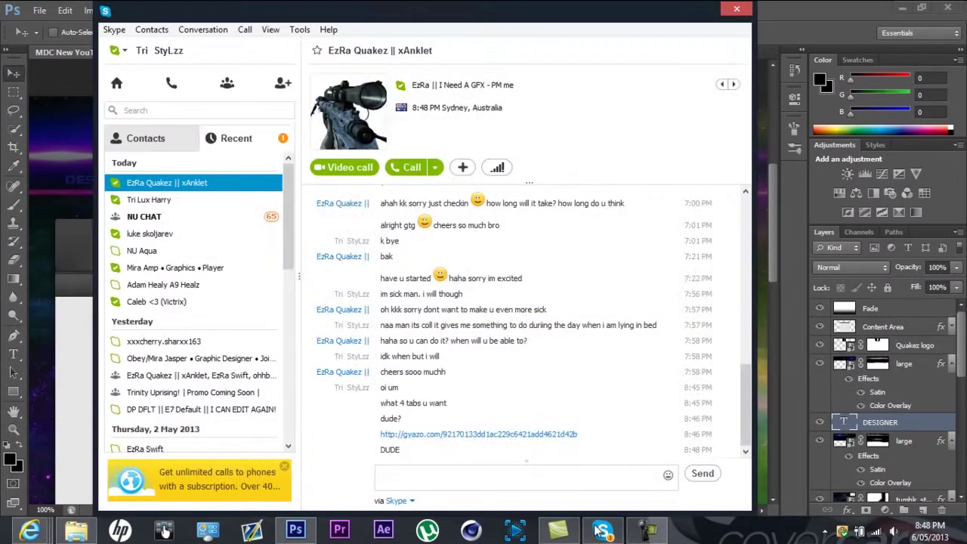
pyautogui.rightClick(914, 419)
pyautogui.press('Escape')
# Move DESIGNER above the Quakez logo layer and duplicate it to the right.
pyautogui.moveTo(880, 422); pyautogui.dragTo(903, 346)
pyautogui.rightClick(902, 345)
pyautogui.click(763, 129)
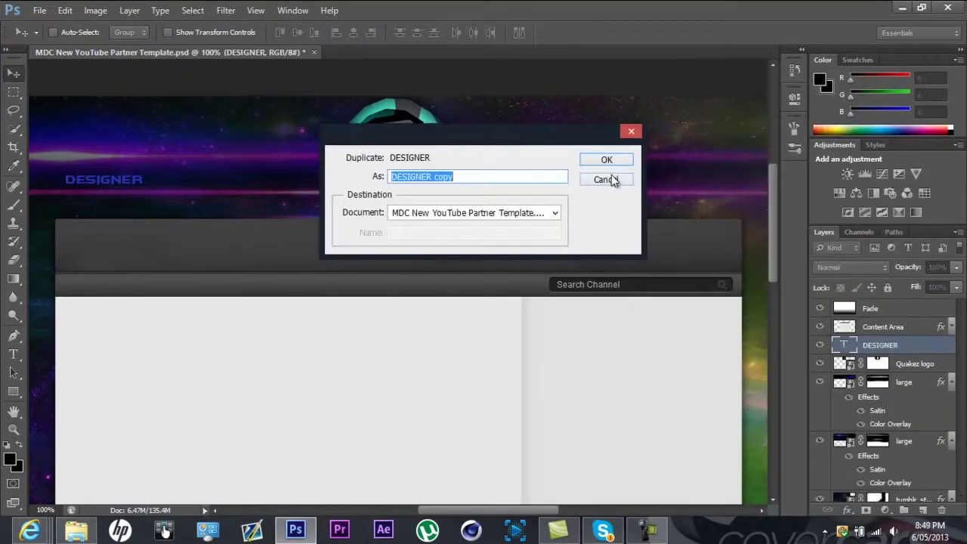
pyautogui.click(610, 159)
pyautogui.moveTo(130, 173); pyautogui.dragTo(234, 174)
# Turn the copy into a purple CLAN label beside DESIGNER.
pyautogui.doubleClick(844, 345)
pyautogui.click(453, 33)
pyautogui.moveTo(651, 314); pyautogui.dragTo(643, 294)
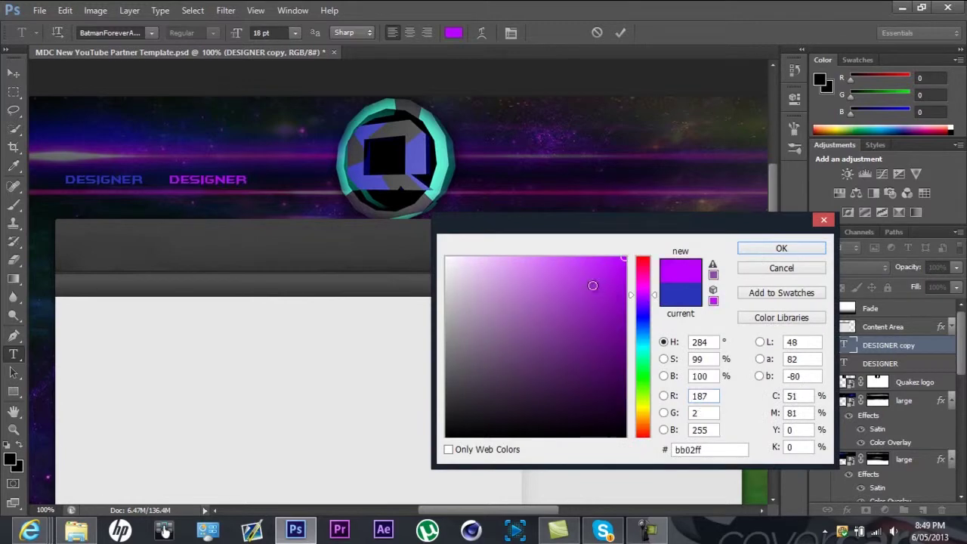
pyautogui.press('Return')
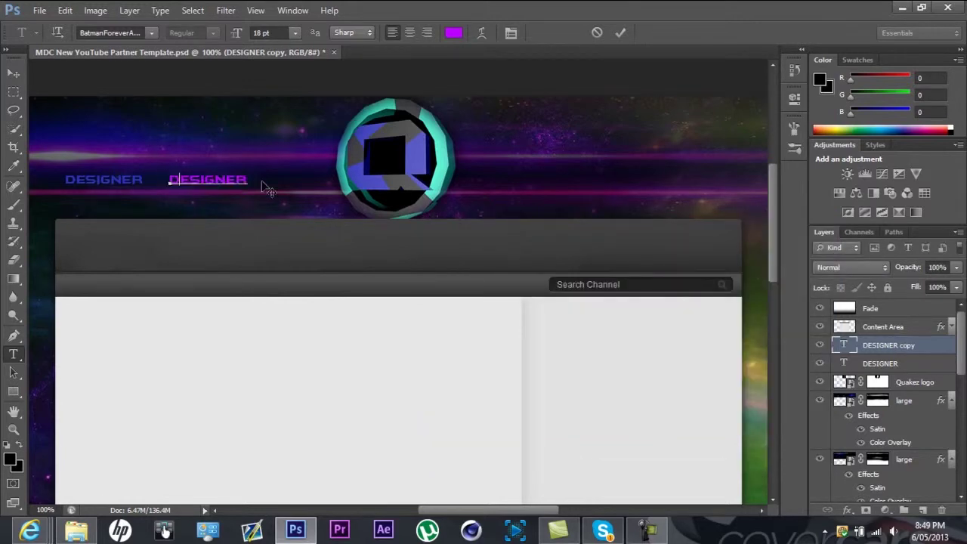
pyautogui.write('.CLAN')
pyautogui.moveTo(226, 181); pyautogui.dragTo(265, 181)
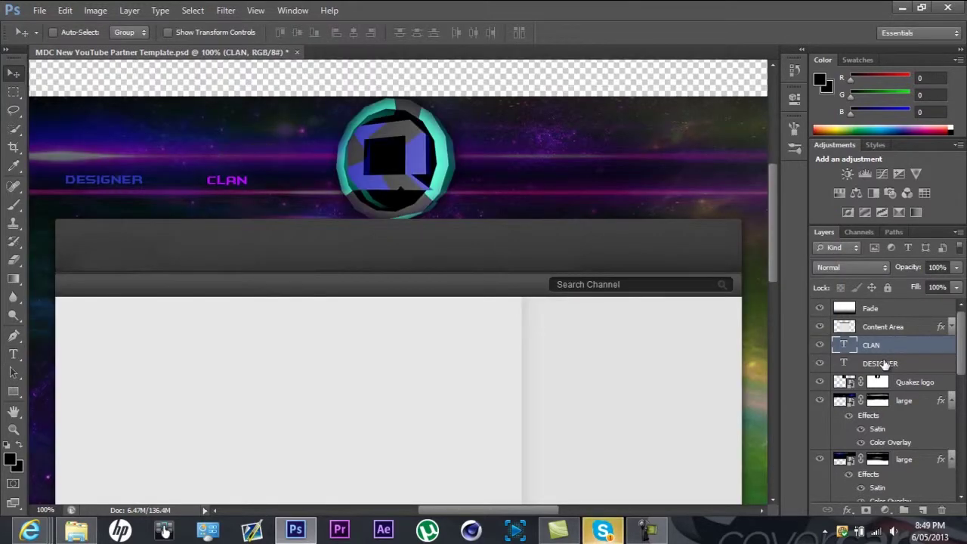
# Recolour DESIGNER with the same purple sampled from the CLAN label.
pyautogui.doubleClick(844, 363)
pyautogui.click(453, 32)
pyautogui.click(246, 186)
pyautogui.click(781, 248)
pyautogui.click(454, 33)
pyautogui.click(783, 248)
# Fine-tune the CLAN and DESIGNER label positions along the streak.
pyautogui.hotkey('ctrl', 'Return')
pyautogui.press('v')
pyautogui.keyDown('ctrl'); pyautogui.click(223, 181); pyautogui.keyUp('ctrl')
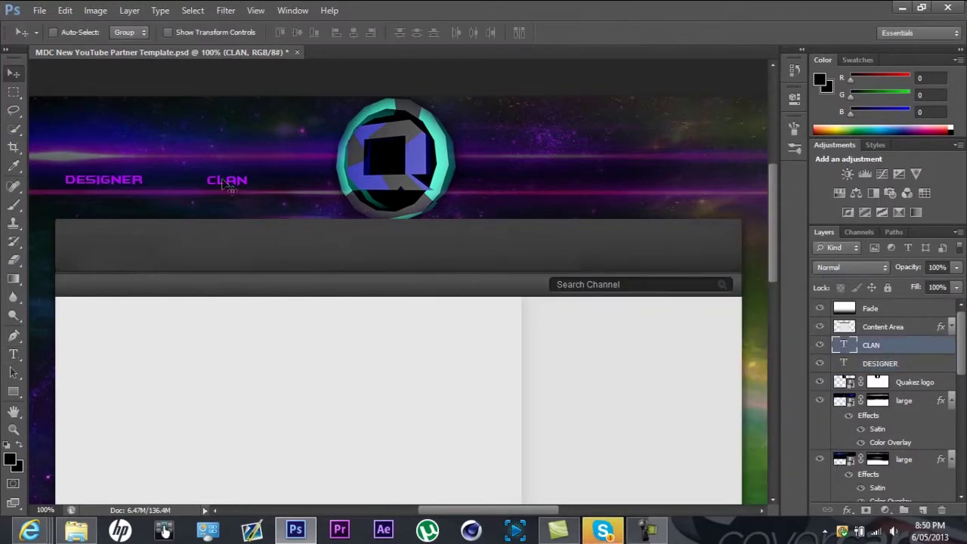
pyautogui.click(602, 533)
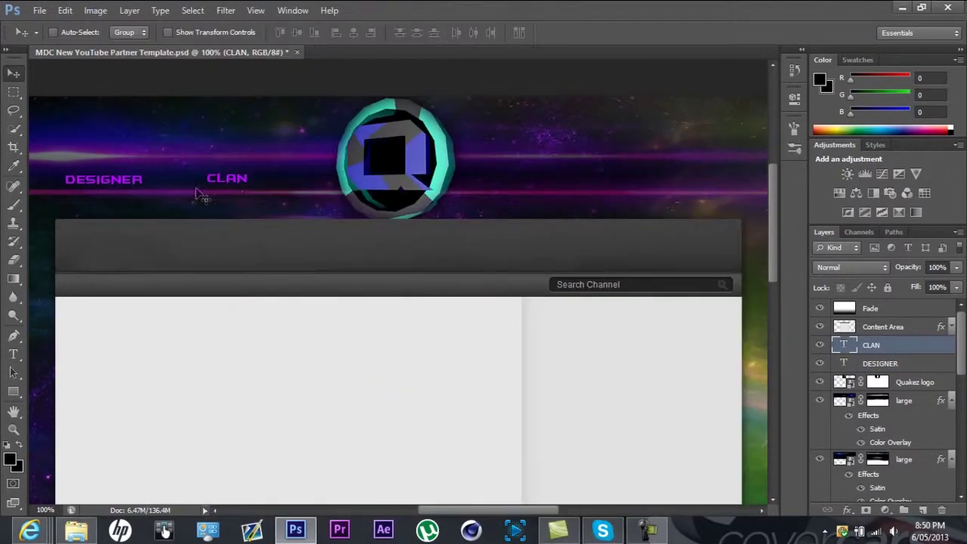
pyautogui.moveTo(224, 187)
pyautogui.mouseDown()
pyautogui.moveTo(244, 217)
pyautogui.moveTo(242, 189)
pyautogui.mouseUp()
pyautogui.keyDown('ctrl'); pyautogui.click(140, 192); pyautogui.keyUp('ctrl')
pyautogui.moveTo(140, 192); pyautogui.dragTo(138, 192)
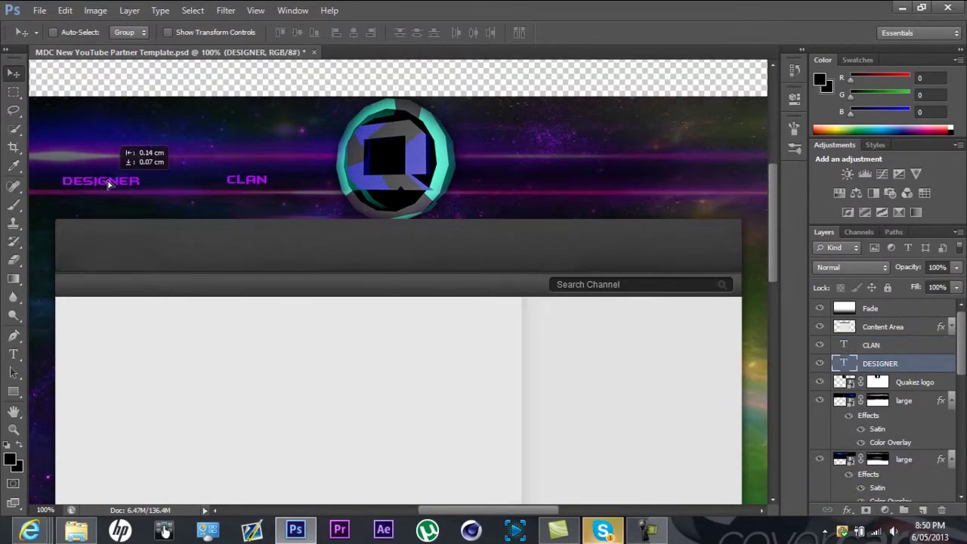
pyautogui.keyDown('ctrl'); pyautogui.click(242, 181); pyautogui.keyUp('ctrl')
pyautogui.moveTo(242, 181); pyautogui.dragTo(228, 181)
pyautogui.keyDown('ctrl'); pyautogui.click(118, 179); pyautogui.keyUp('ctrl')
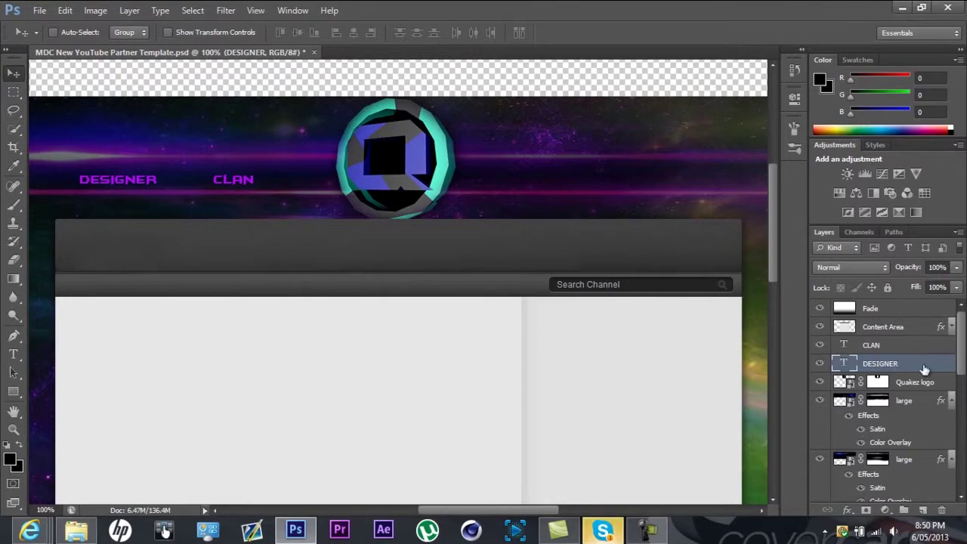
# Duplicate the CLAN layer and relabel the copy SKYPE.
pyautogui.rightClick(899, 344)
pyautogui.click(751, 97)
pyautogui.press('Return')
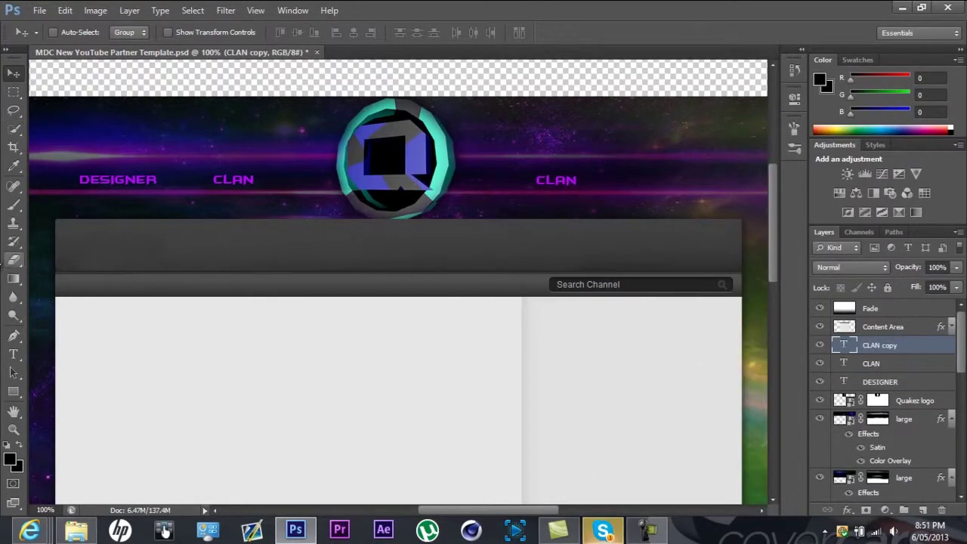
pyautogui.press('t')
pyautogui.doubleClick(557, 180)
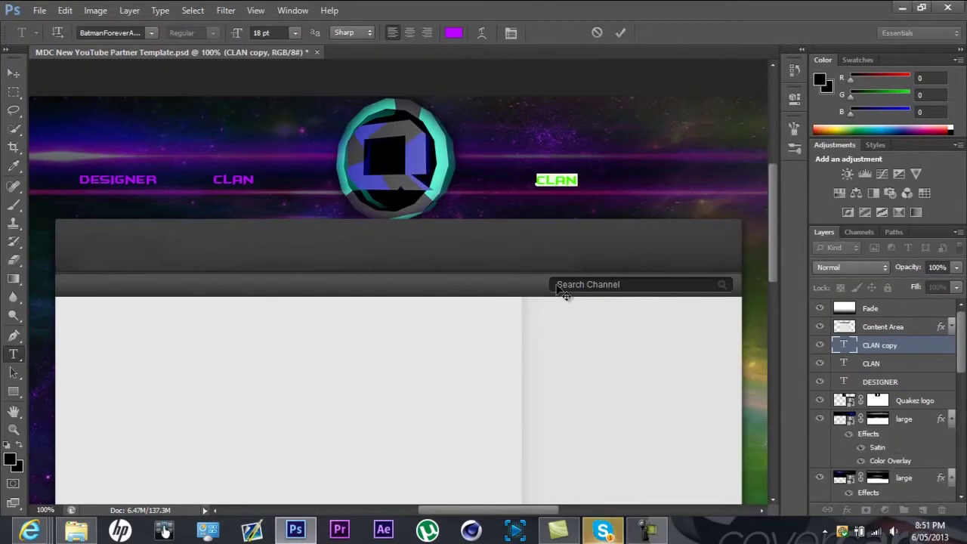
pyautogui.write('SKYPE')
pyautogui.click(14, 73)
pyautogui.hscroll(3, 393, 340)
# Duplicate SKYPE, move the copy further right, and relabel it NETWORK.
pyautogui.rightClick(899, 344)
pyautogui.click(751, 98)
pyautogui.click(607, 160)
pyautogui.moveTo(483, 180); pyautogui.dragTo(594, 180)
pyautogui.press('t')
pyautogui.doubleClick(594, 180)
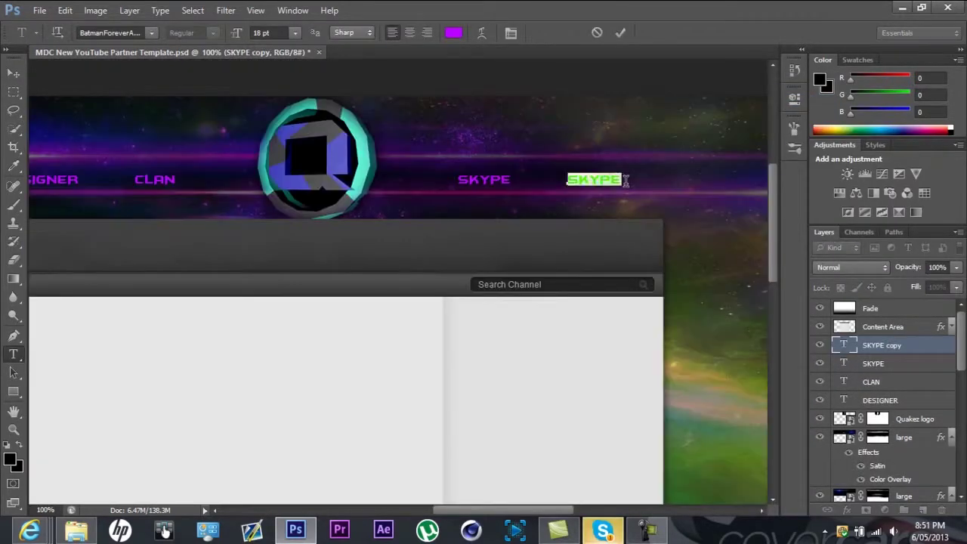
pyautogui.click(10, 73)
# Place DESIGNER at the far right and NETWORK at the far left.
pyautogui.click(880, 399)
pyautogui.click(879, 344)
pyautogui.moveTo(53, 180)
pyautogui.mouseDown()
pyautogui.moveTo(599, 180)
pyautogui.moveTo(77, 175)
pyautogui.mouseUp()
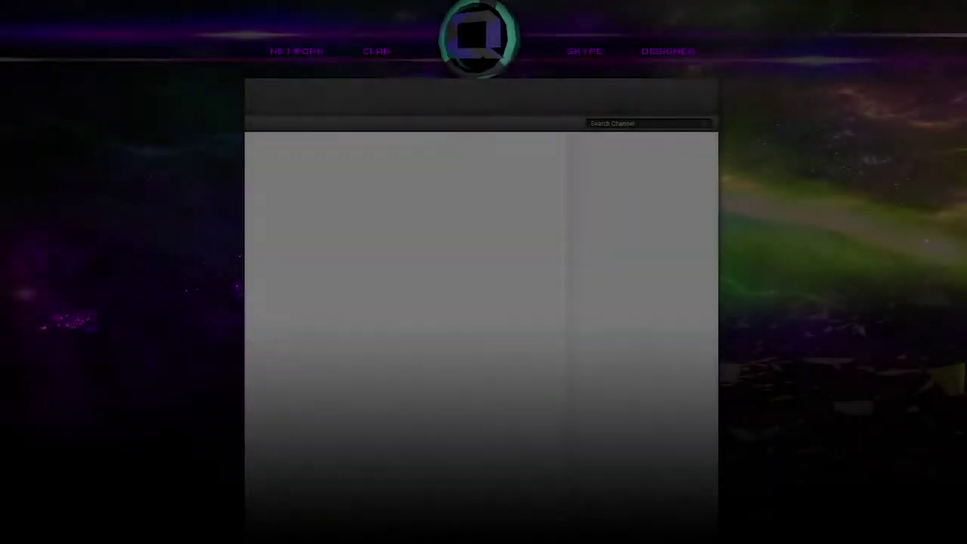